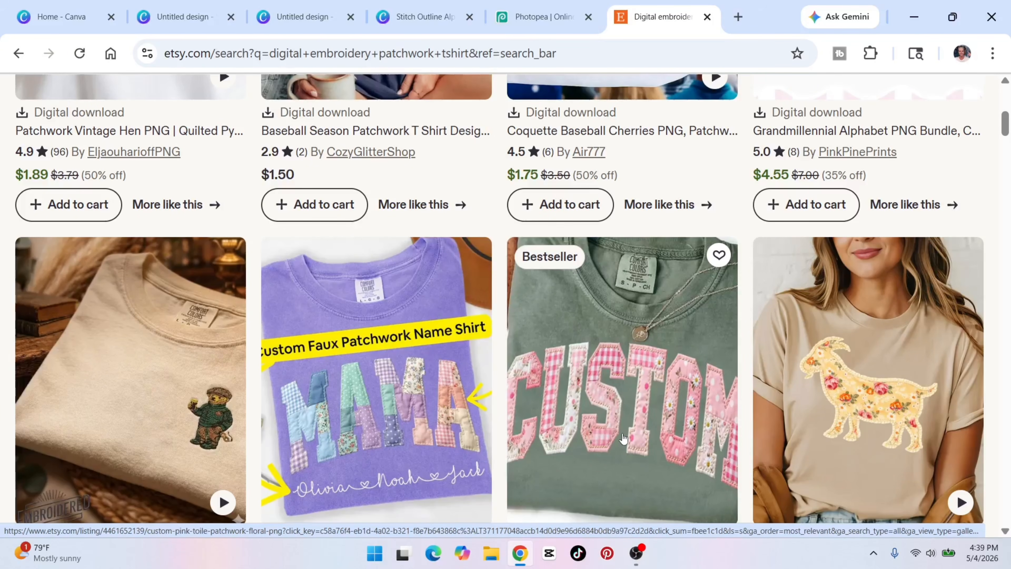
Switch to the Canva design Stitch Outline Alphabet 1 and examine the patchwork CUSTOM lettering on pages 2 and 3
click(437, 20)
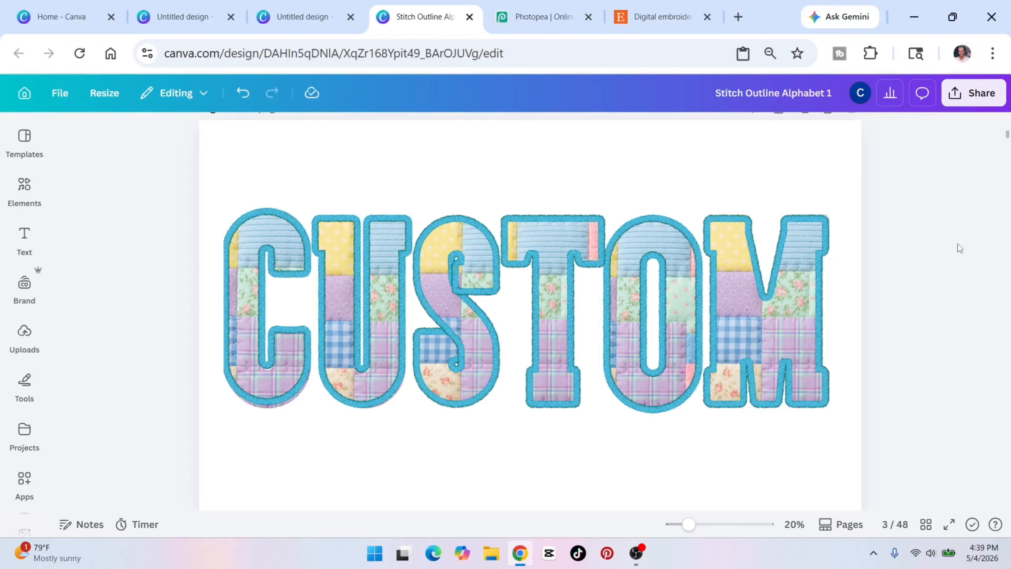
scroll(958, 243, down, 2)
scroll(957, 244, up, 2)
scroll(896, 235, down, 10)
scroll(896, 234, up, 6)
scroll(896, 235, up, 8)
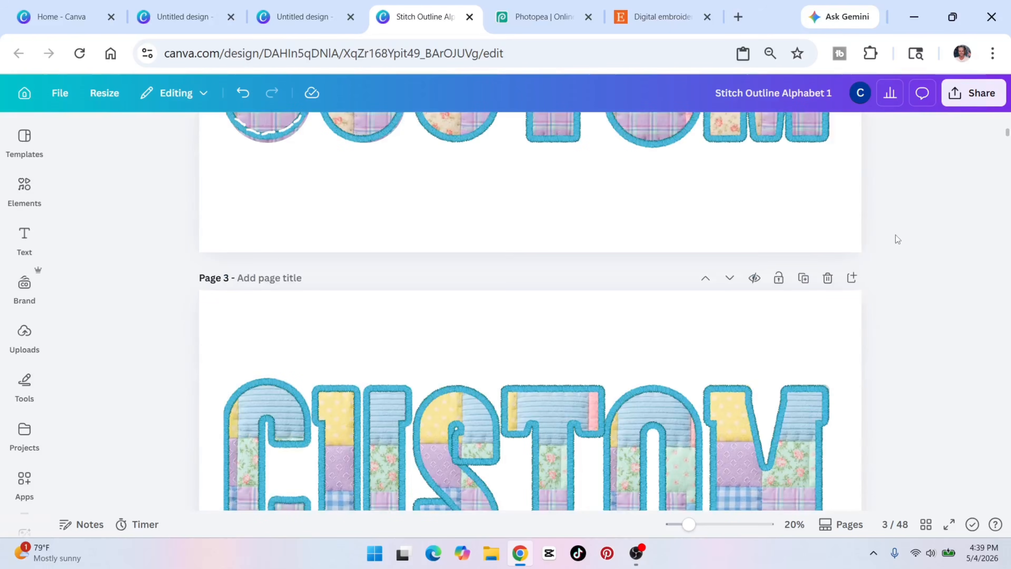
scroll(896, 235, down, 6)
scroll(896, 234, up, 2)
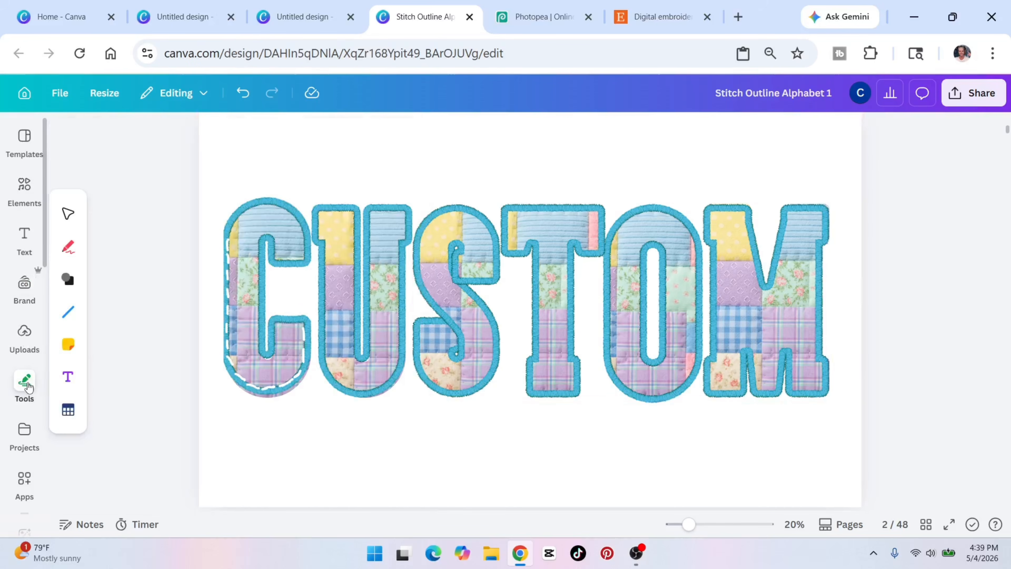
Bring up the Draw tool's pen options on page 2, close them, and nudge the CUSTOM lettering back to the page centre
click(27, 385)
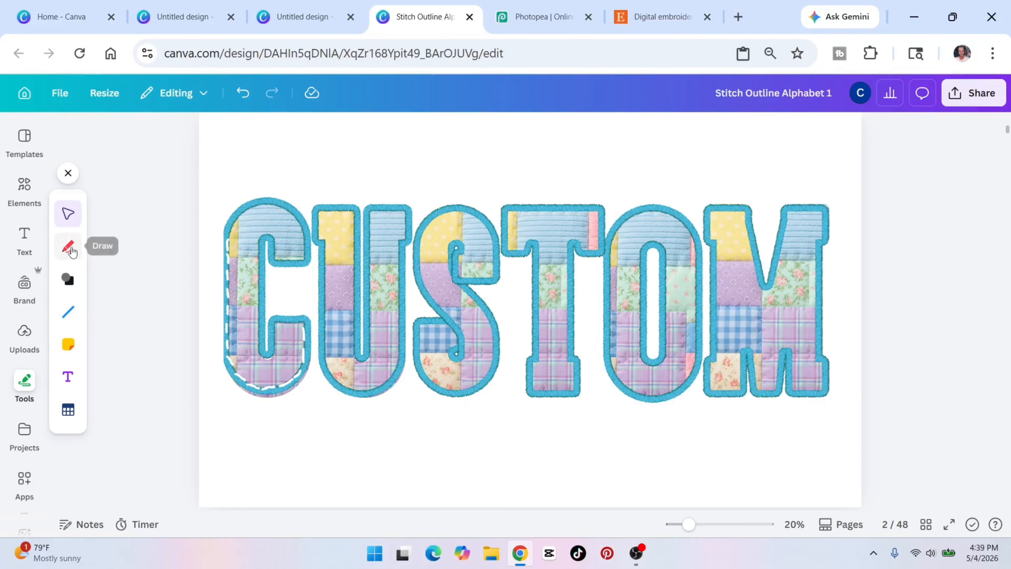
click(75, 249)
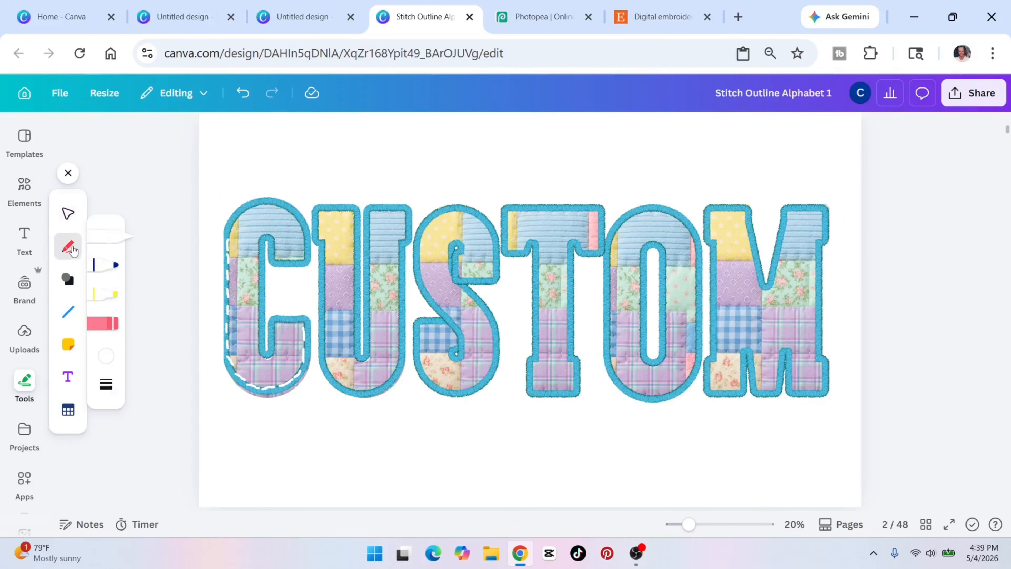
click(235, 231)
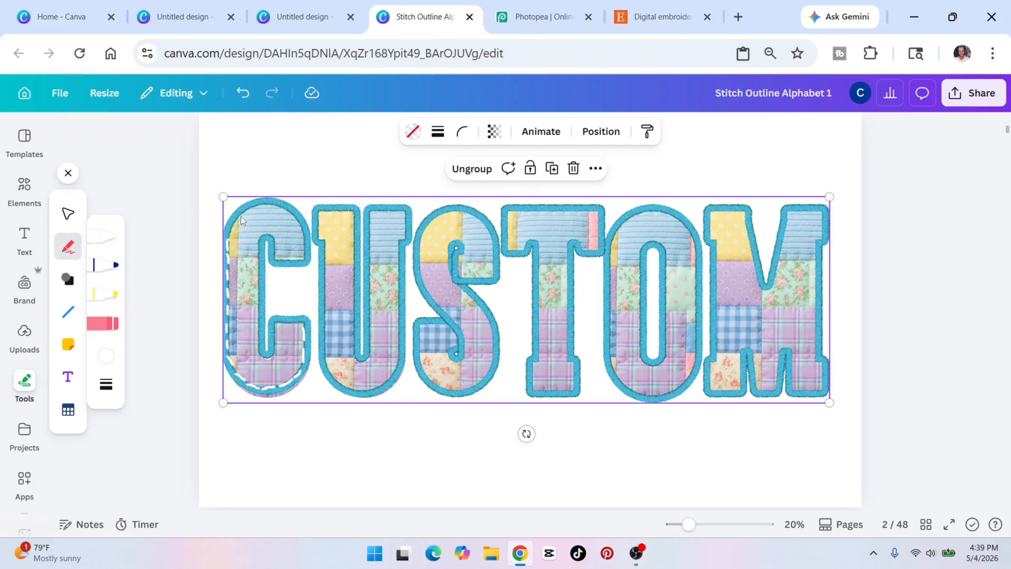
drag(239, 226, 246, 231)
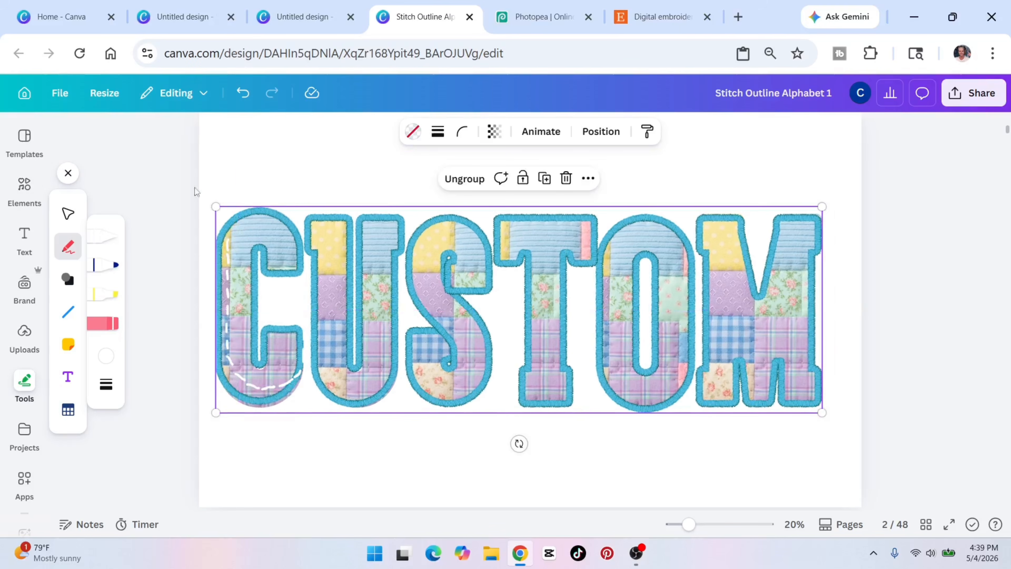
click(107, 171)
click(68, 173)
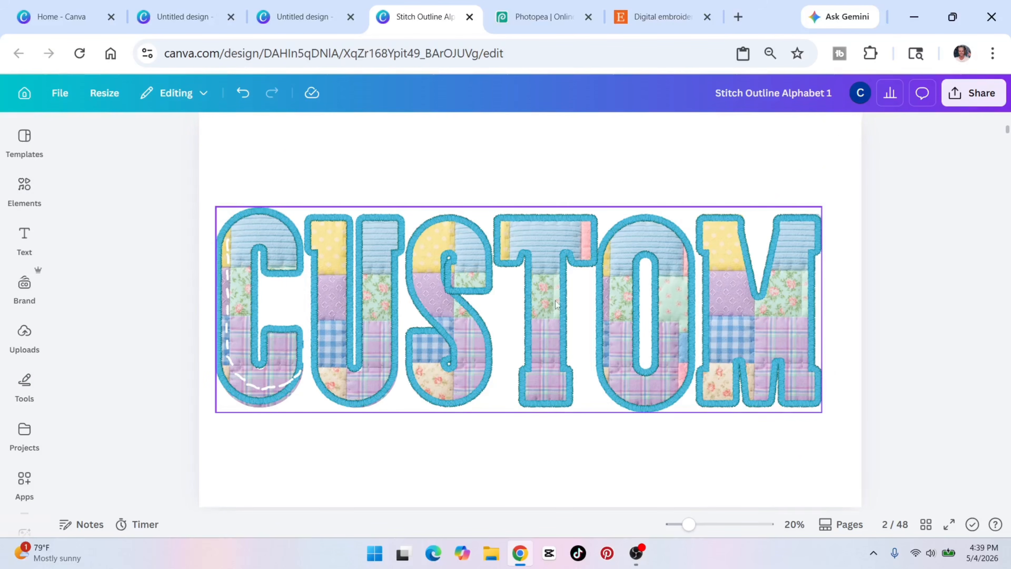
click(708, 229)
drag(707, 229, 716, 218)
Apply the Sangri filter to the stitched outline of the letter B on page 4
scroll(968, 285, down, 10)
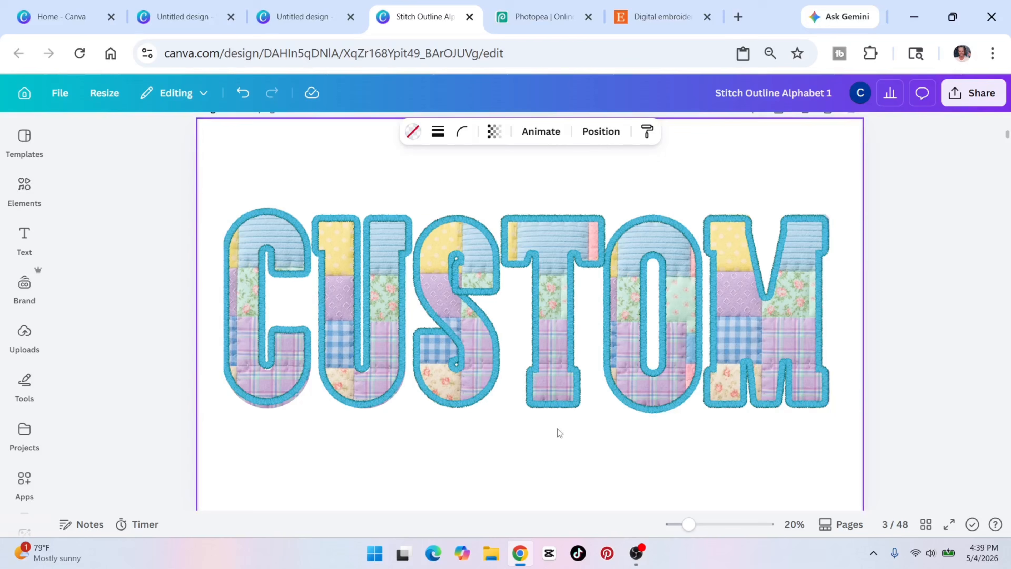
scroll(555, 438, down, 1)
scroll(555, 443, down, 10)
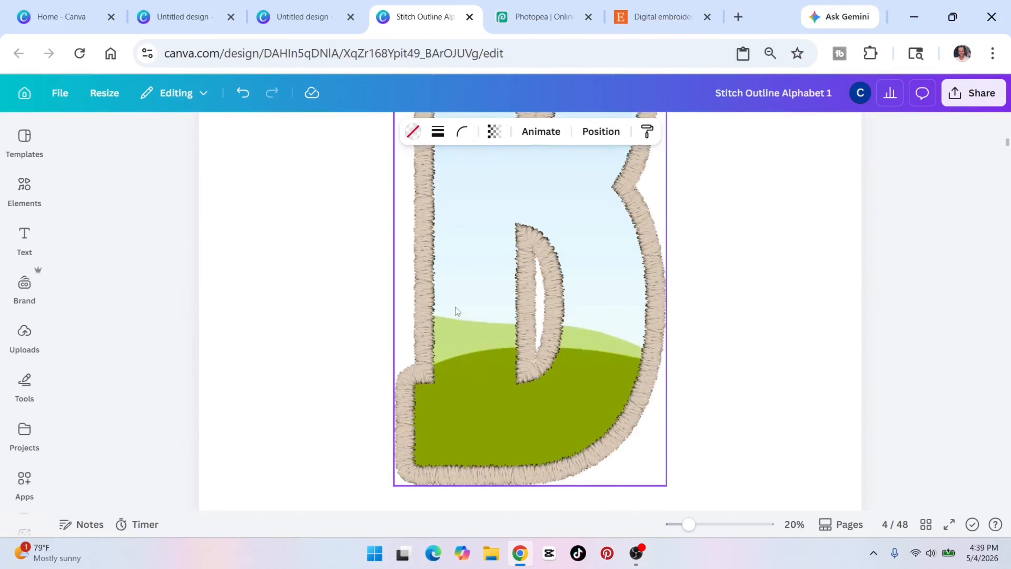
scroll(400, 337, down, 4)
scroll(455, 389, up, 10)
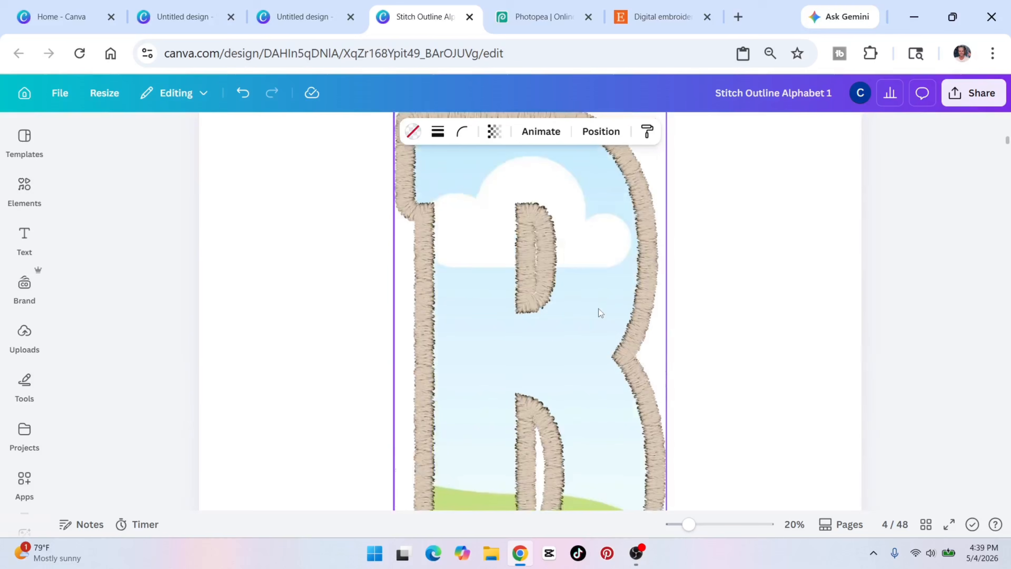
scroll(577, 279, up, 2)
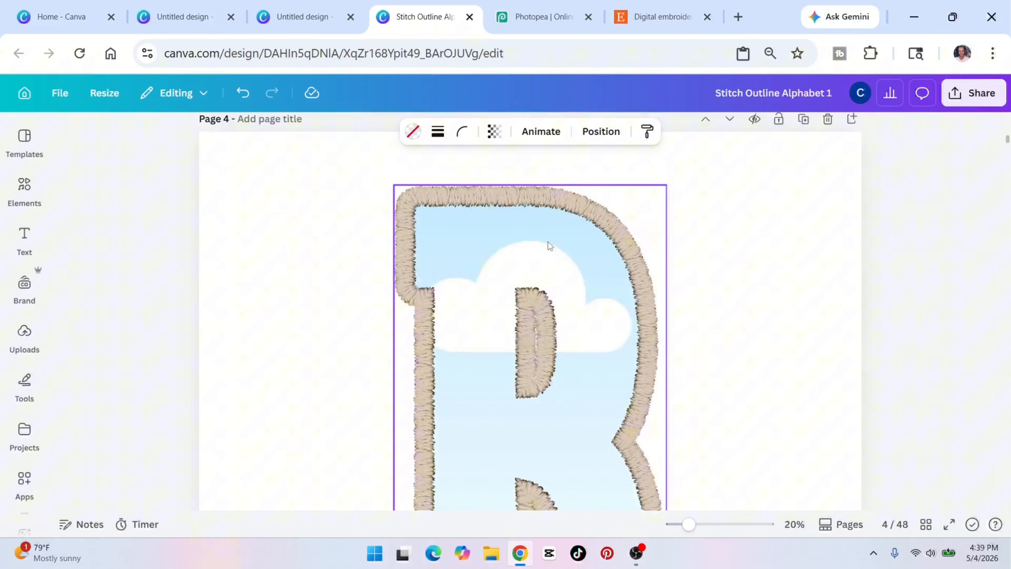
click(469, 220)
click(296, 131)
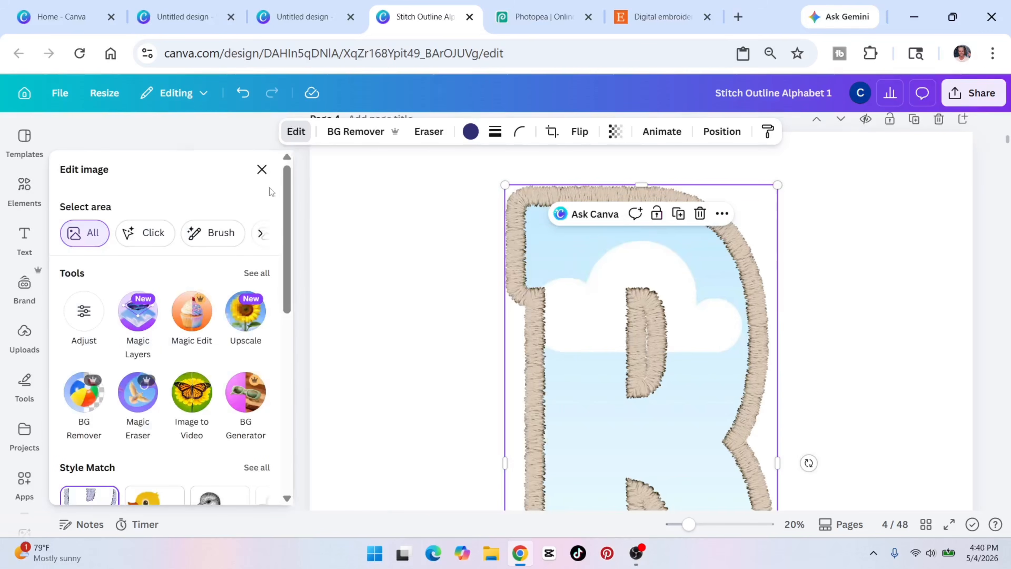
scroll(179, 319, down, 5)
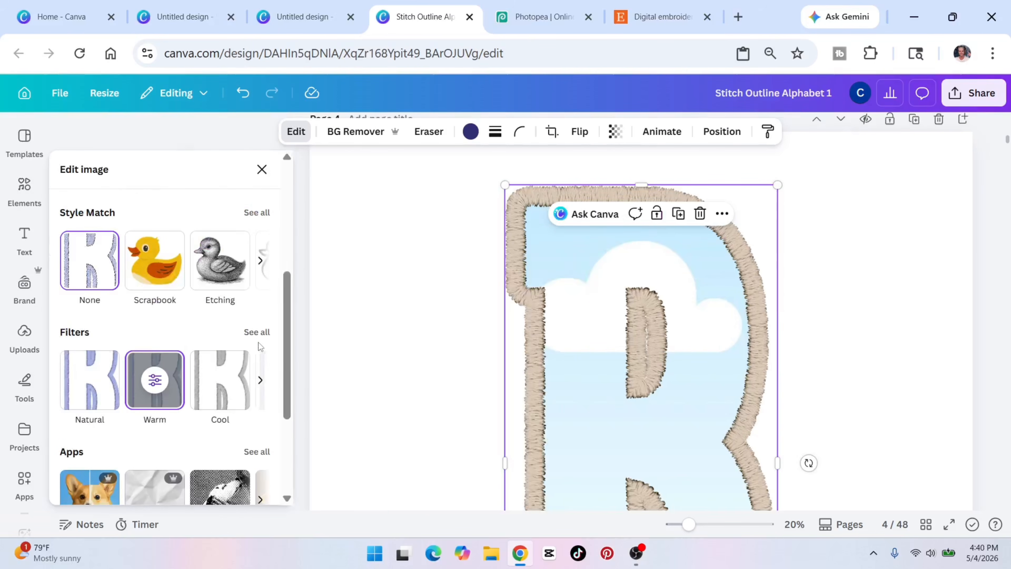
click(257, 332)
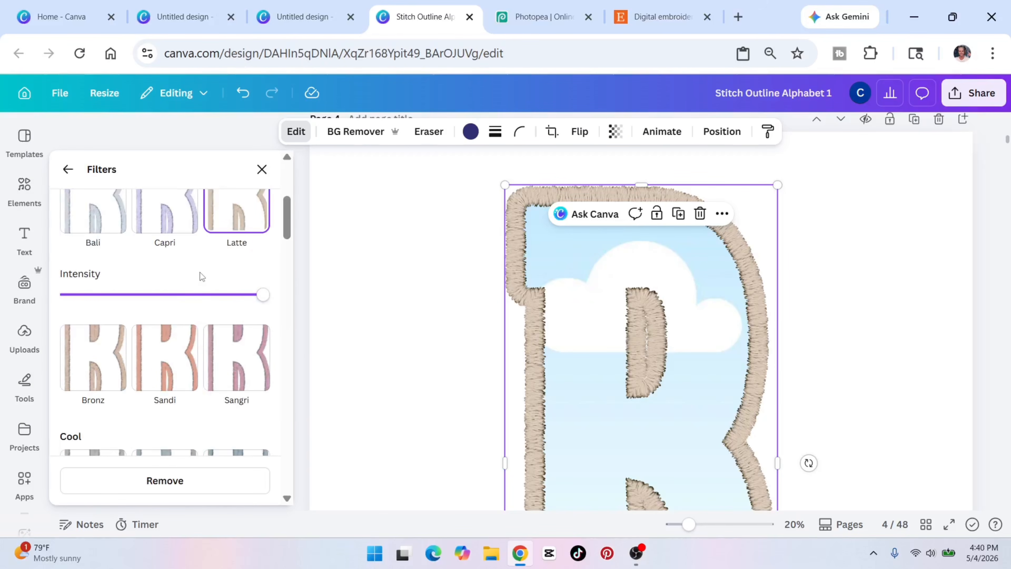
scroll(215, 243, down, 4)
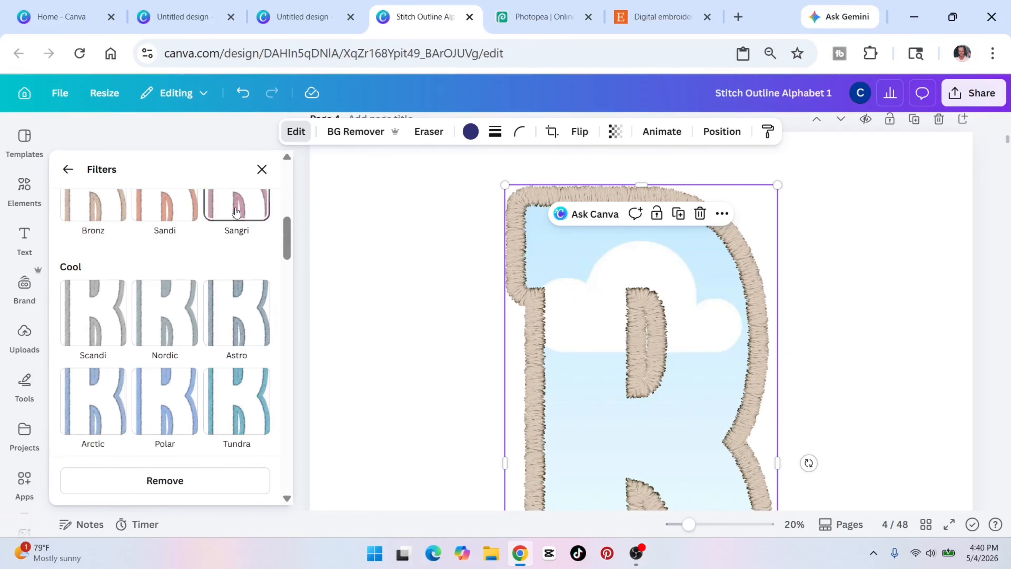
click(236, 213)
Try the Tundra, Aria and Zeal filters on the letter B's stitched outline
scroll(131, 303, down, 1)
scroll(159, 311, down, 3)
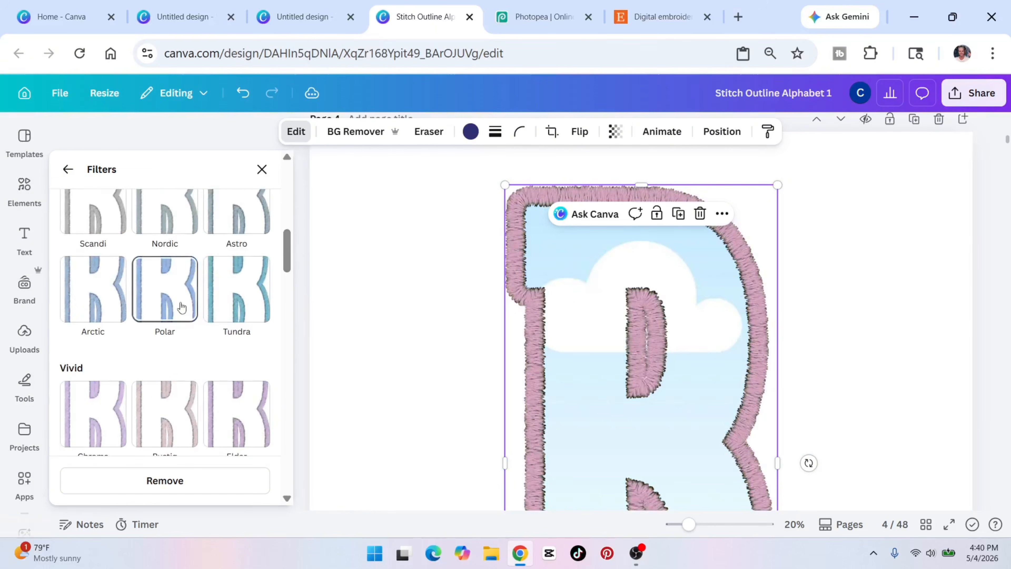
click(227, 294)
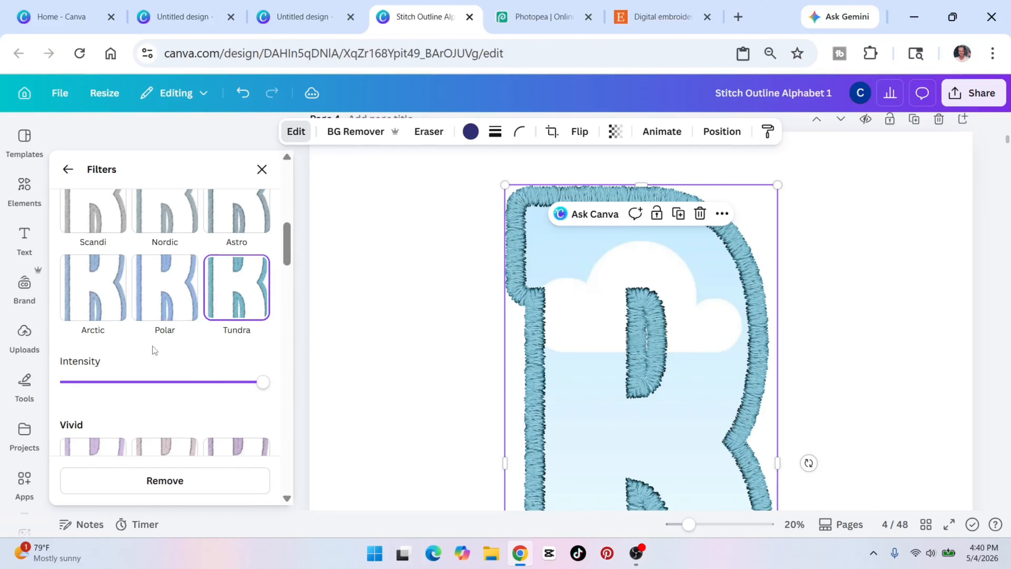
scroll(155, 346, down, 3)
click(164, 385)
scroll(167, 382, down, 1)
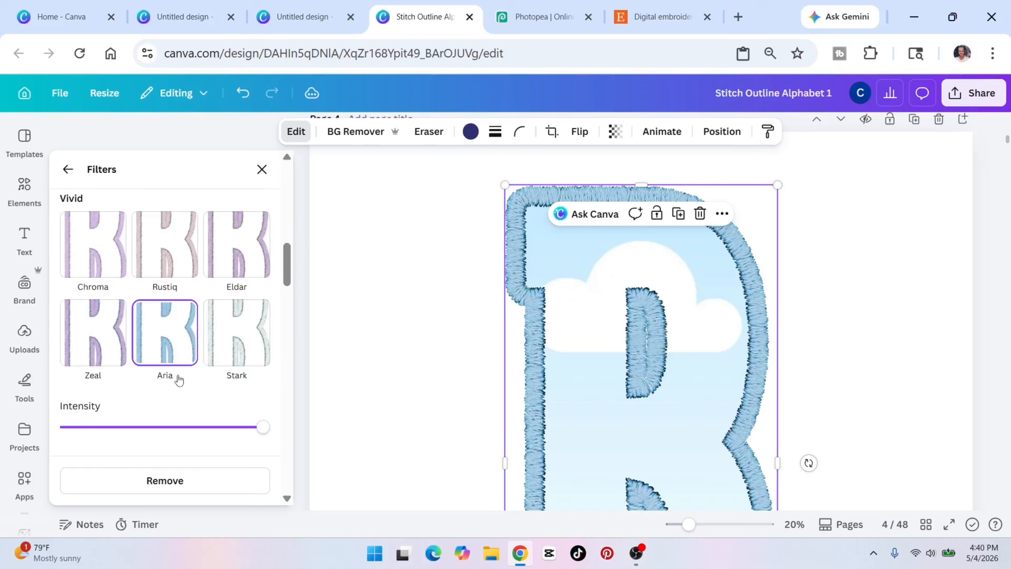
click(102, 327)
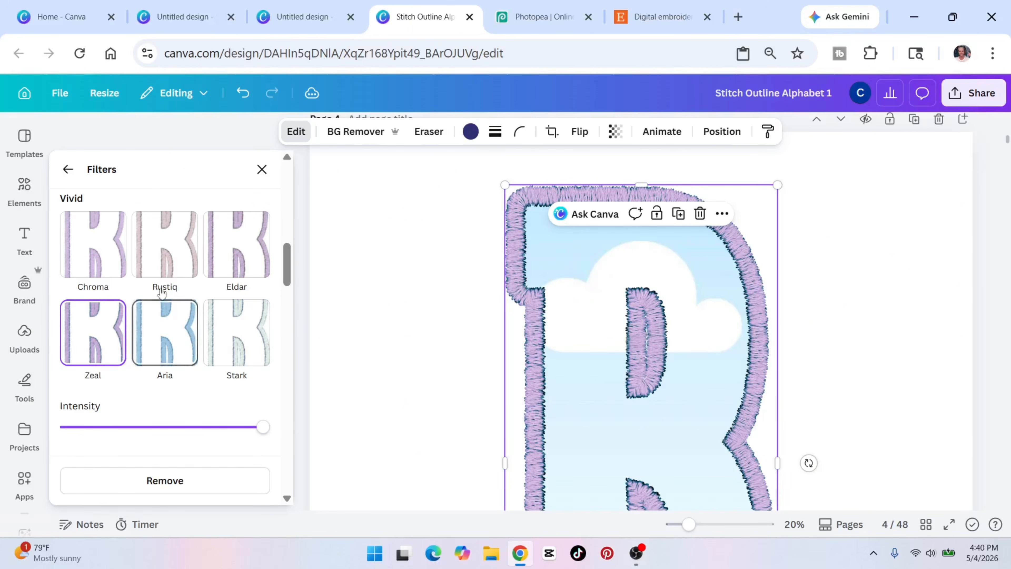
Try the Dream filter on the letter B's outline and undo all the filter changes
scroll(161, 293, down, 4)
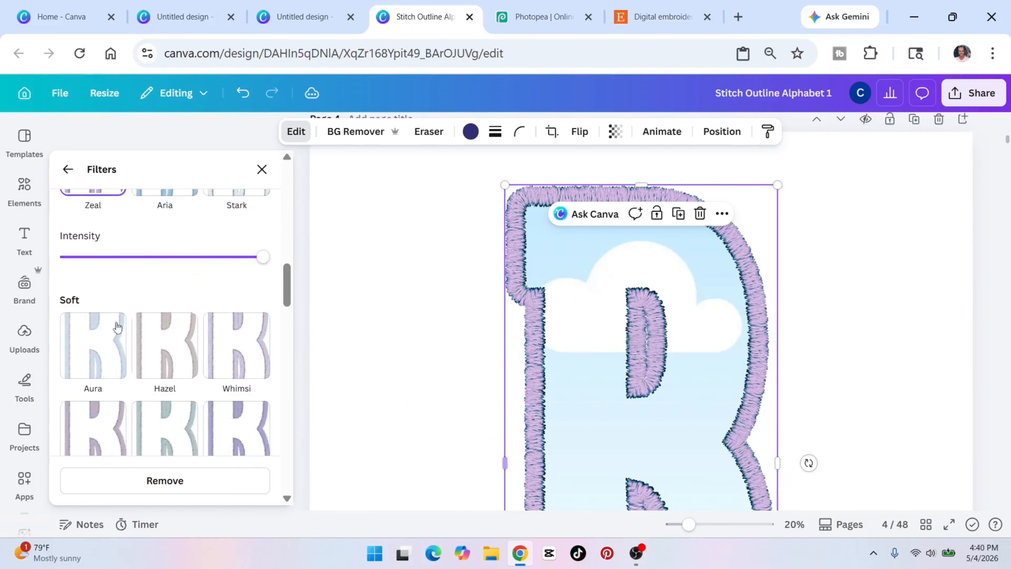
scroll(99, 336, down, 3)
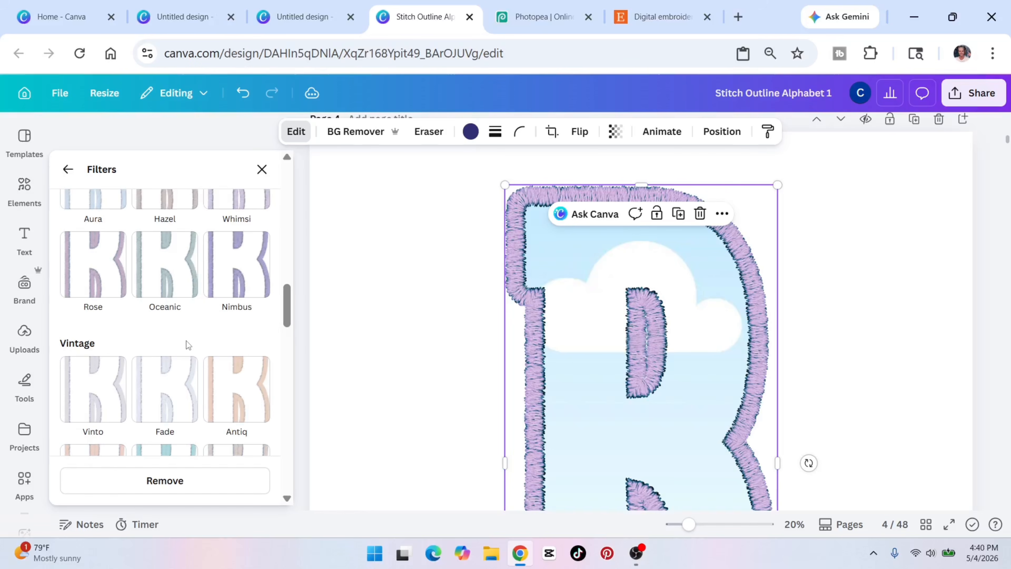
scroll(187, 344, down, 5)
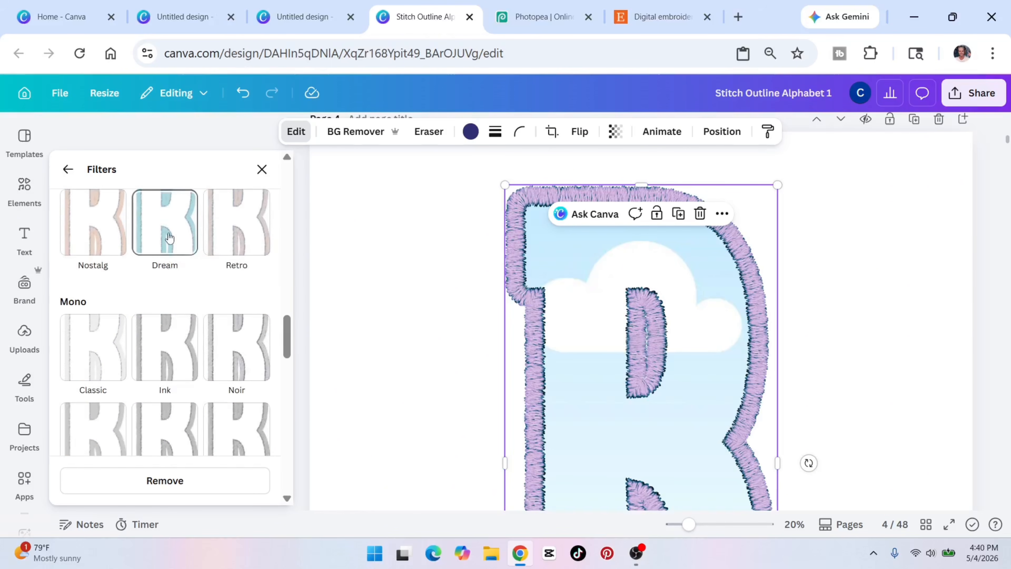
click(168, 236)
scroll(169, 237, down, 3)
click(245, 94)
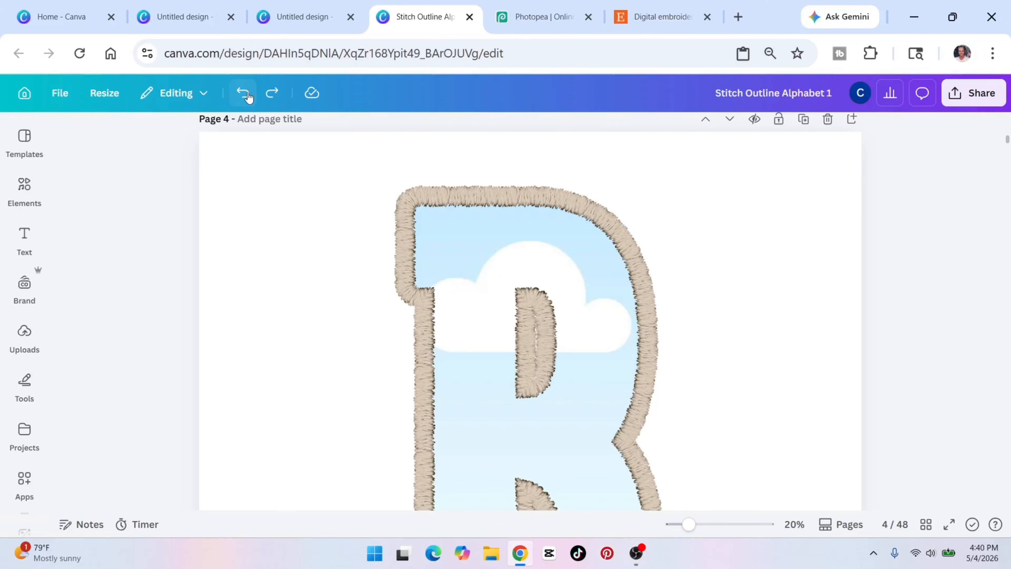
scroll(280, 242, down, 5)
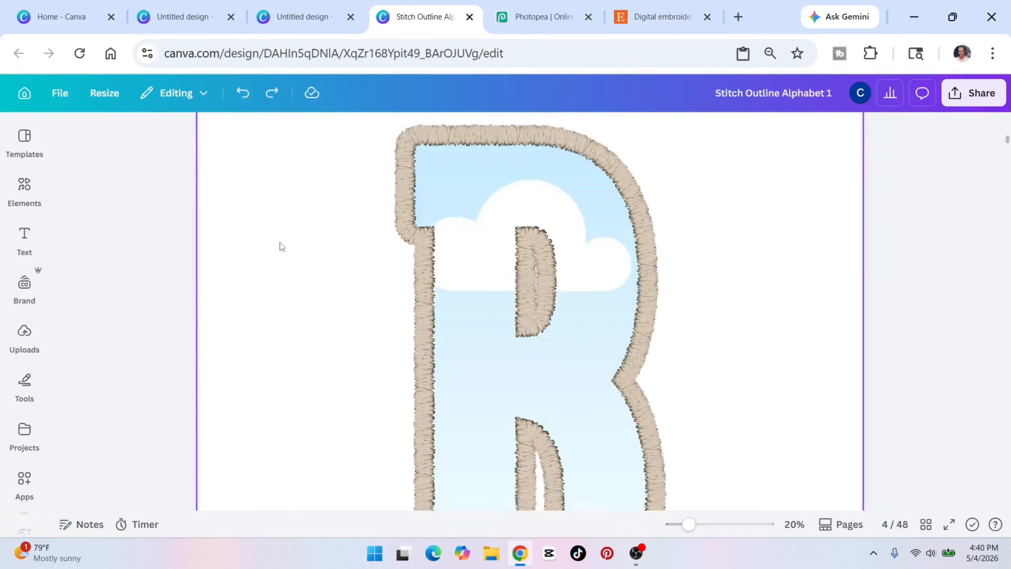
scroll(293, 223, up, 8)
scroll(504, 273, up, 5)
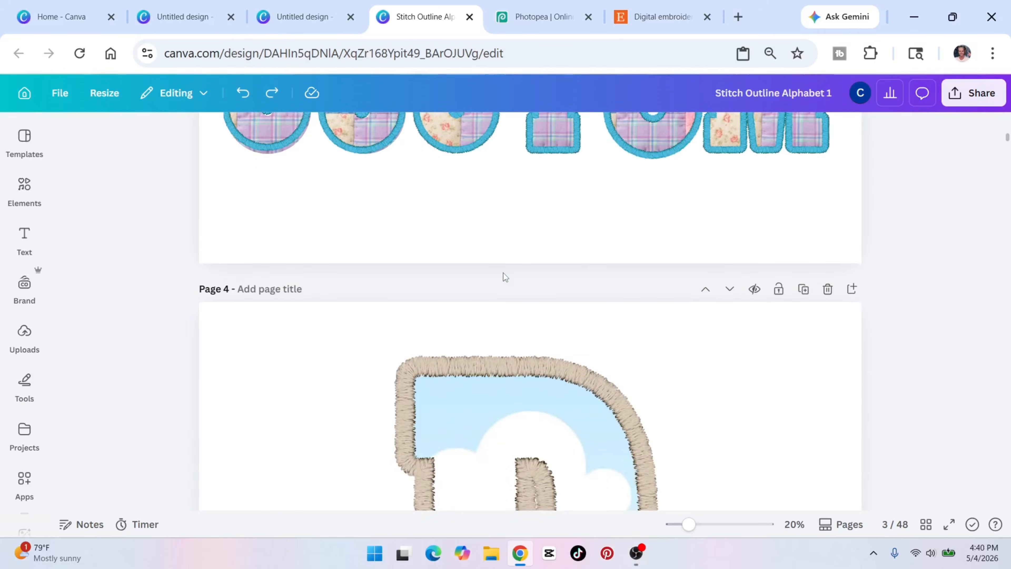
scroll(604, 432, up, 2)
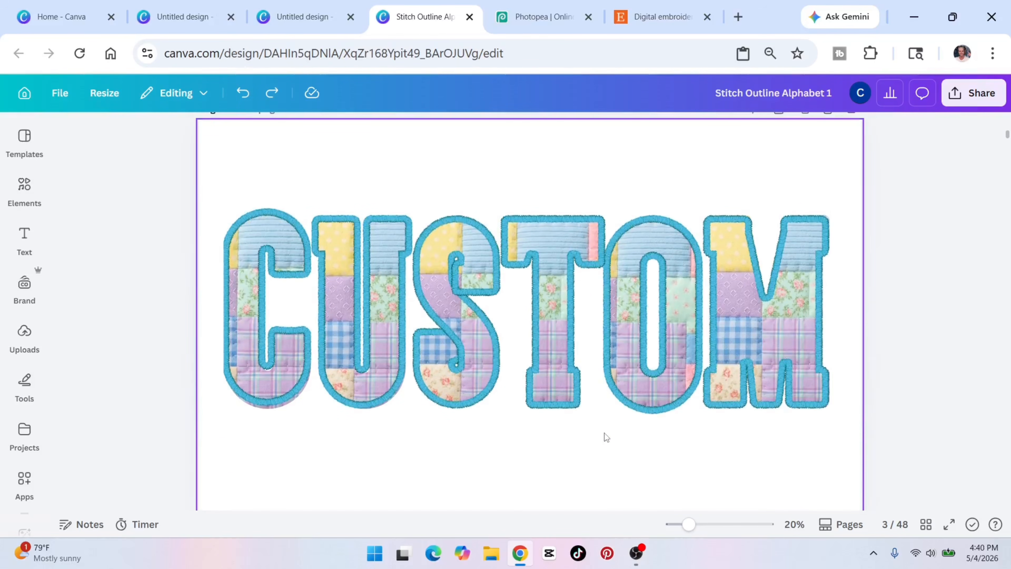
Switch to the 5000 x 5000 px patchwork design and search the elements for fabric, showing only graphics
click(185, 5)
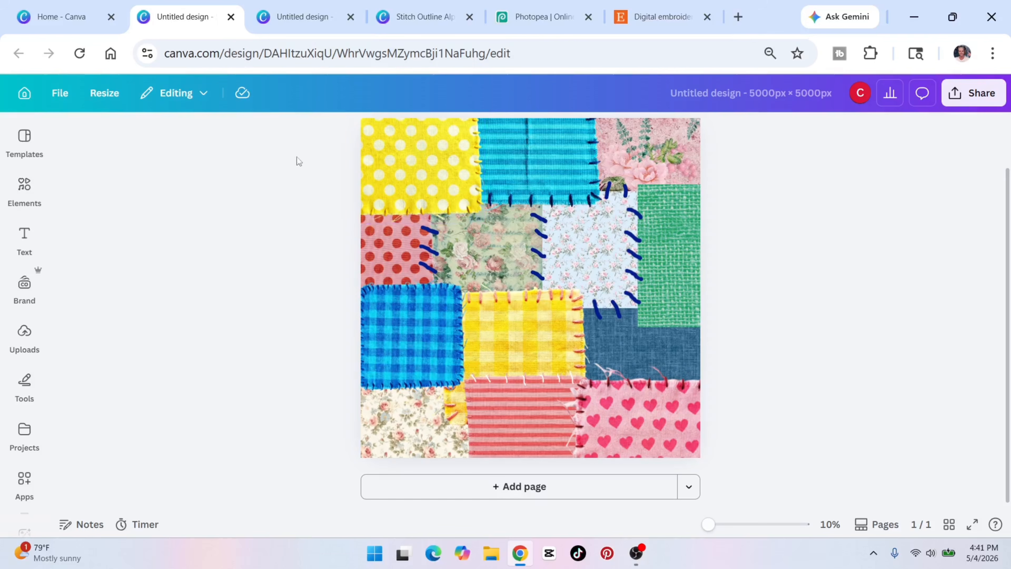
click(25, 186)
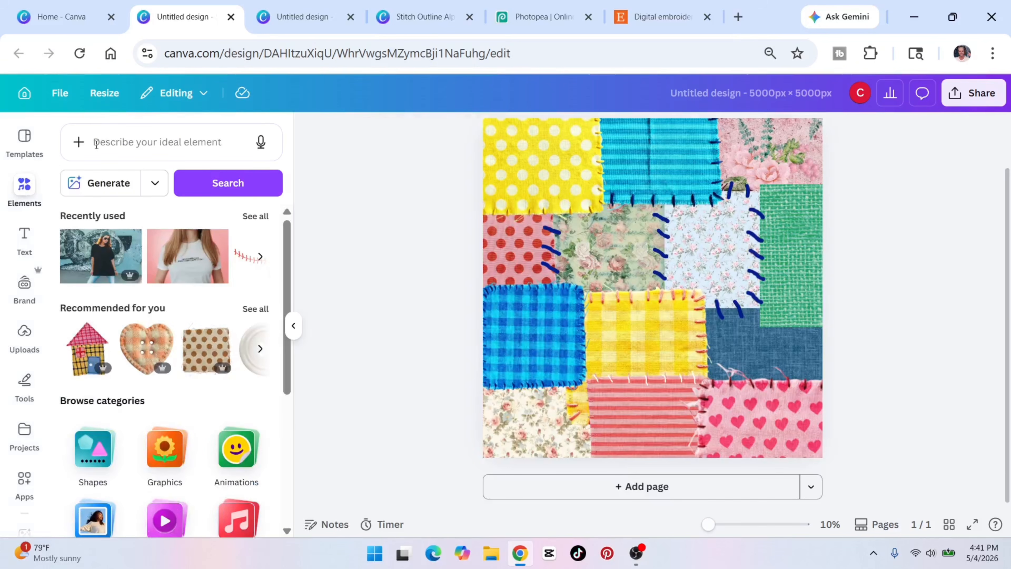
click(97, 145)
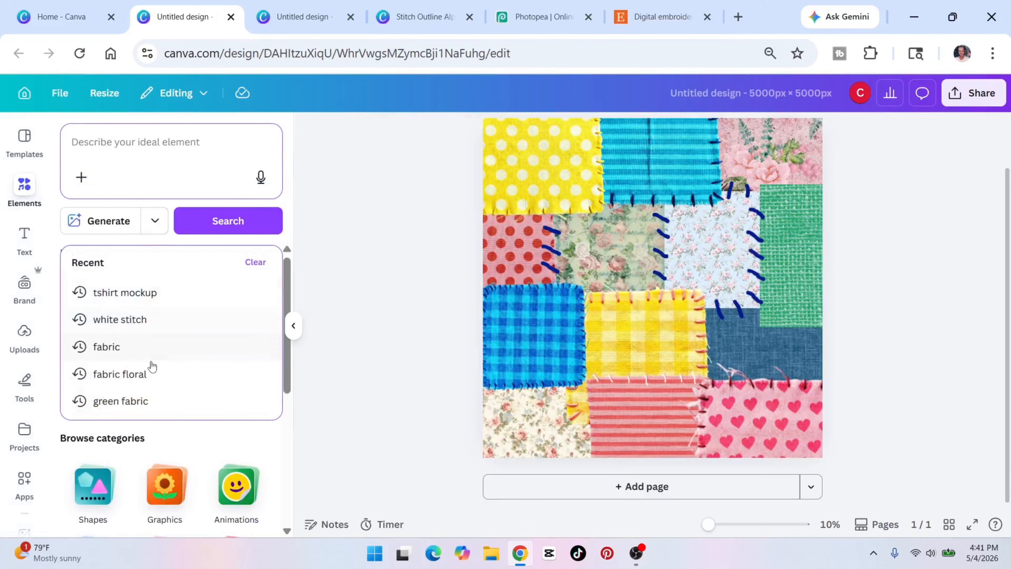
click(118, 354)
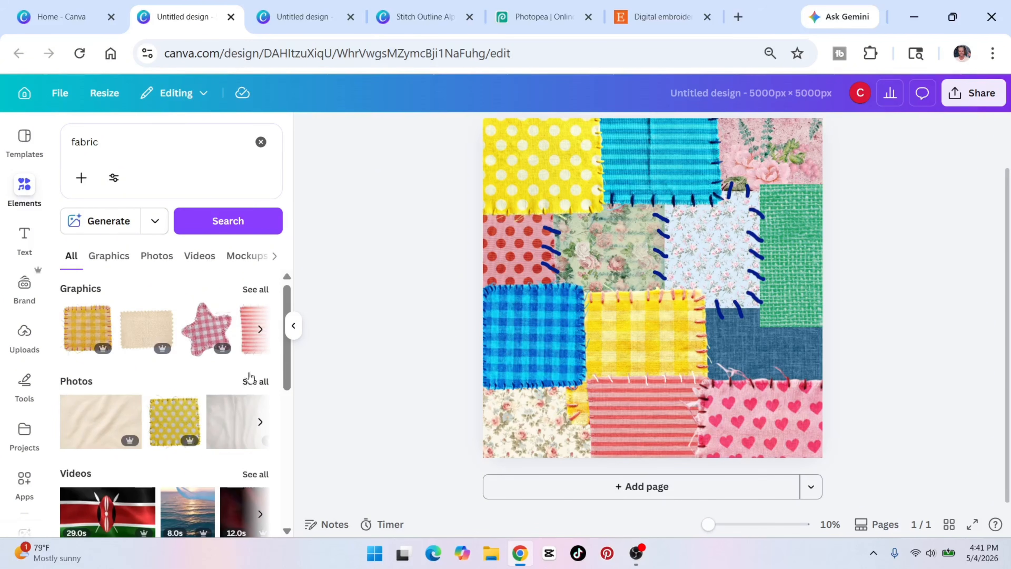
click(259, 290)
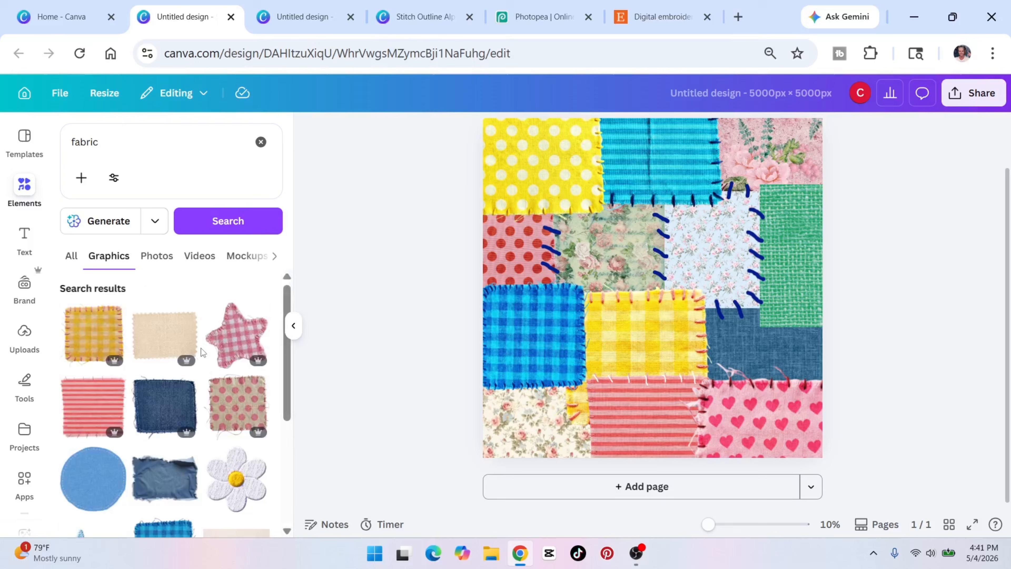
Add the yellow gingham fabric patch with stitched edges from the fabric graphics to the patchwork page
scroll(184, 383, down, 2)
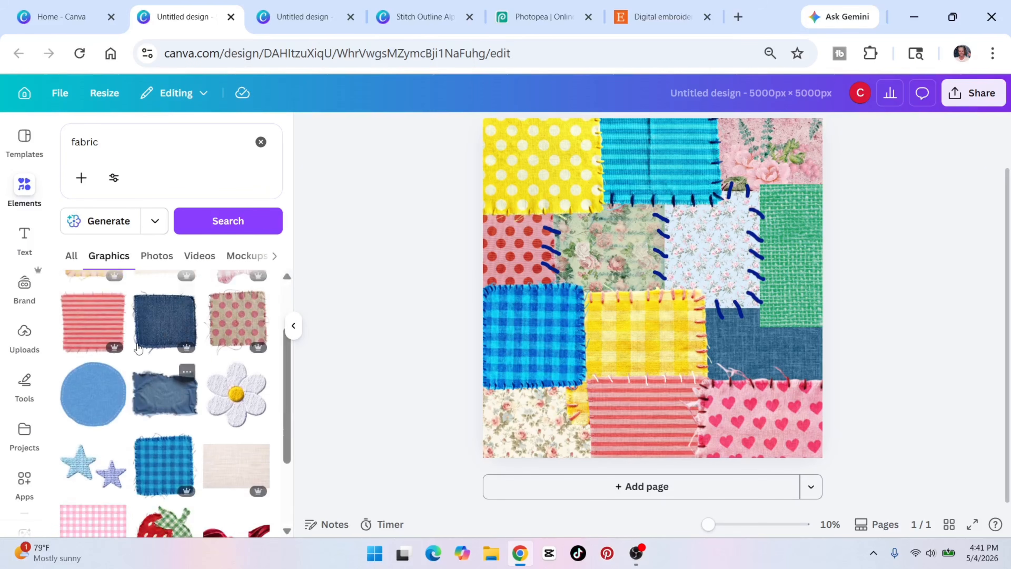
scroll(137, 348, down, 2)
scroll(187, 358, up, 4)
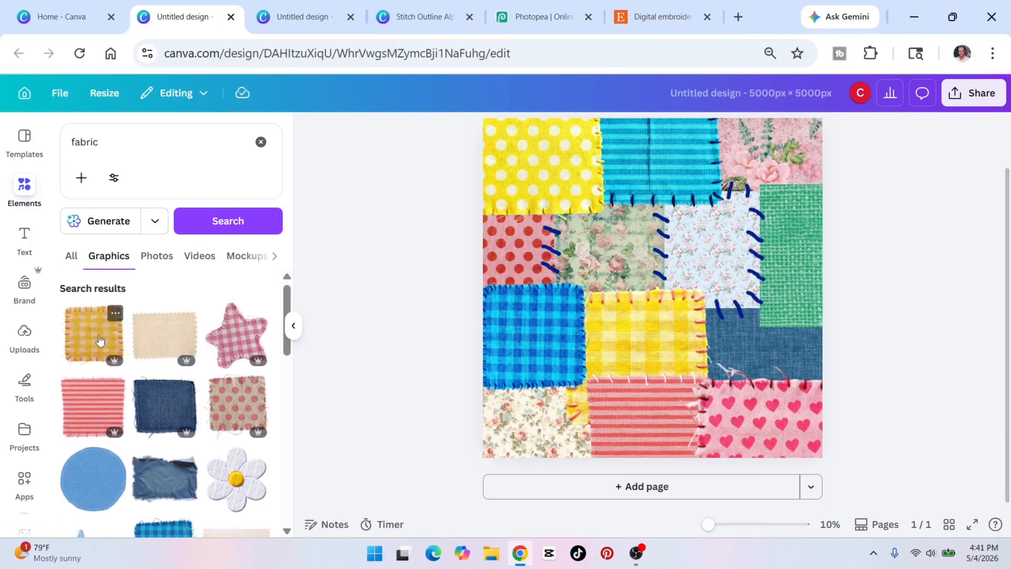
click(99, 340)
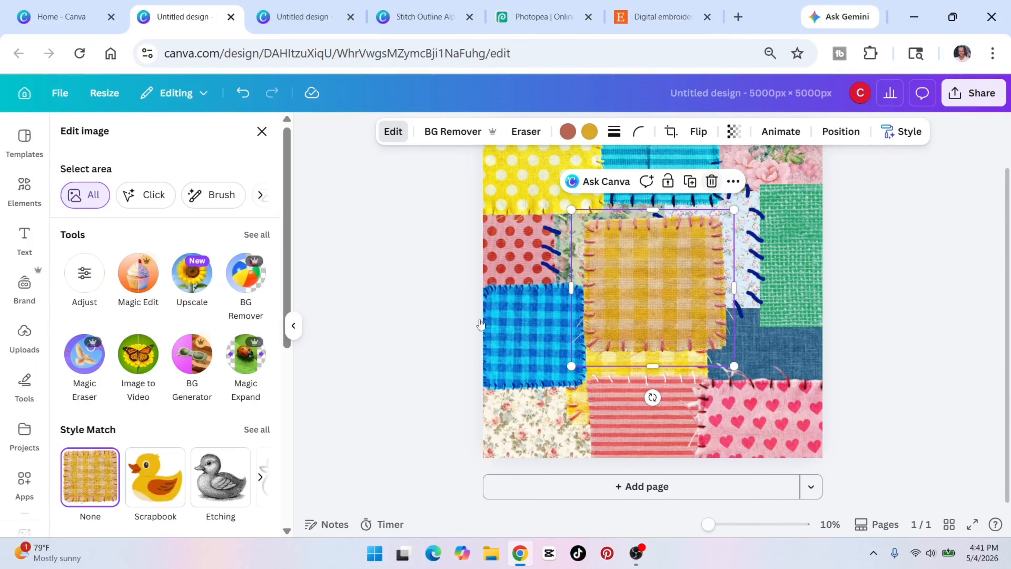
Delete the extra yellow gingham patch from the middle of the patchwork page
key(Delete)
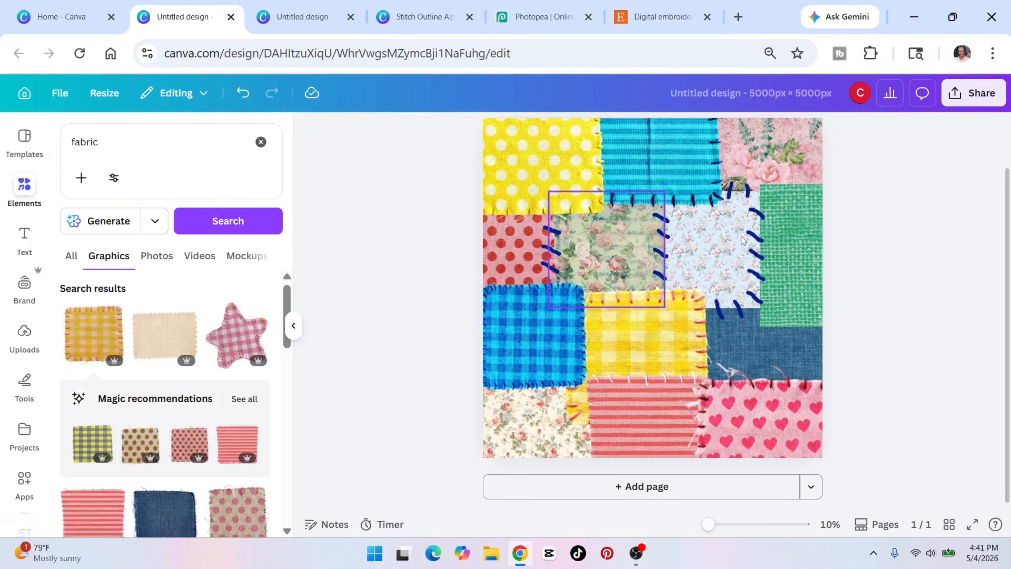
click(293, 326)
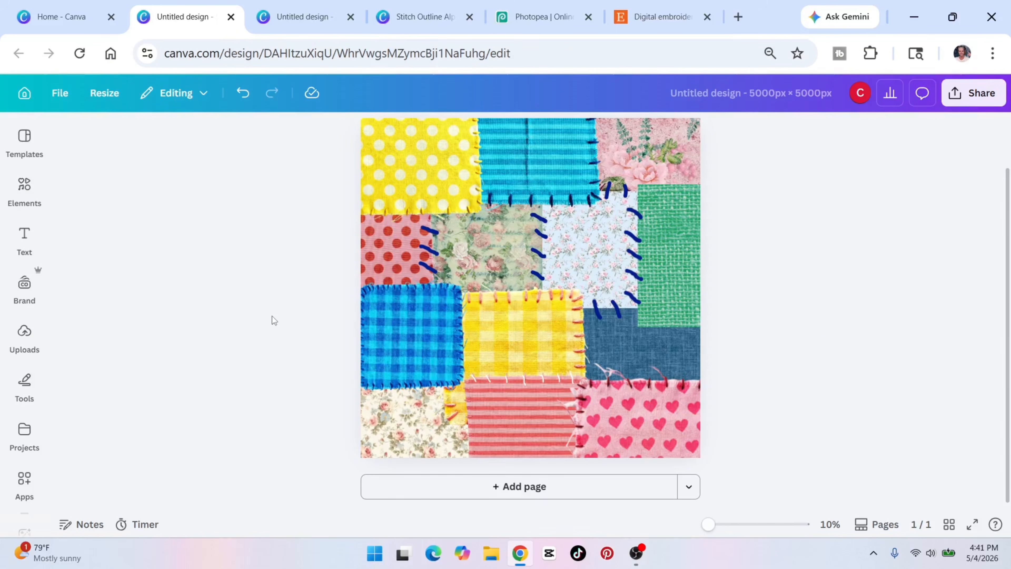
Examine the patchwork lettering T-shirts in the Etsy search results and return to the patchwork design
click(678, 25)
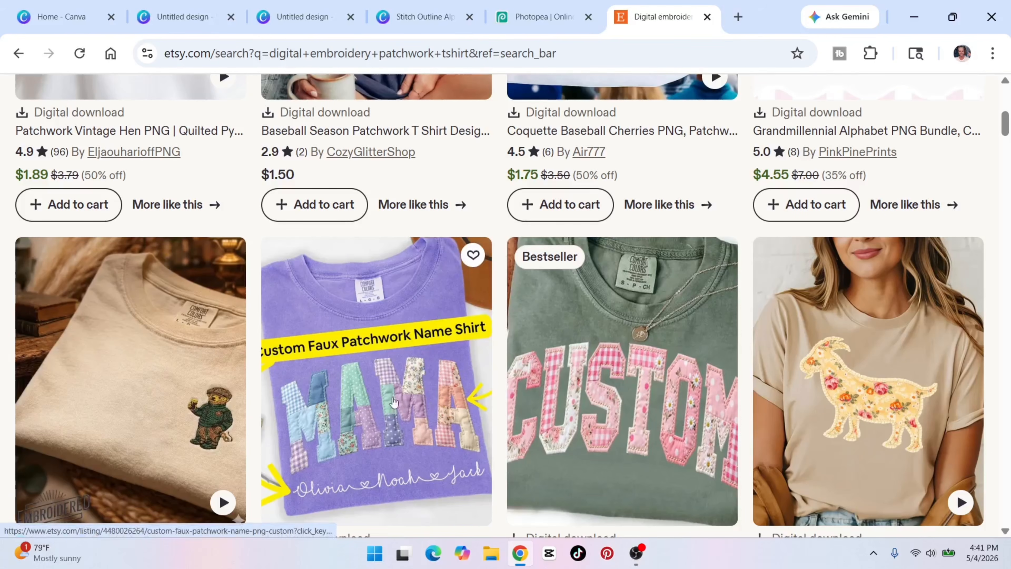
click(203, 10)
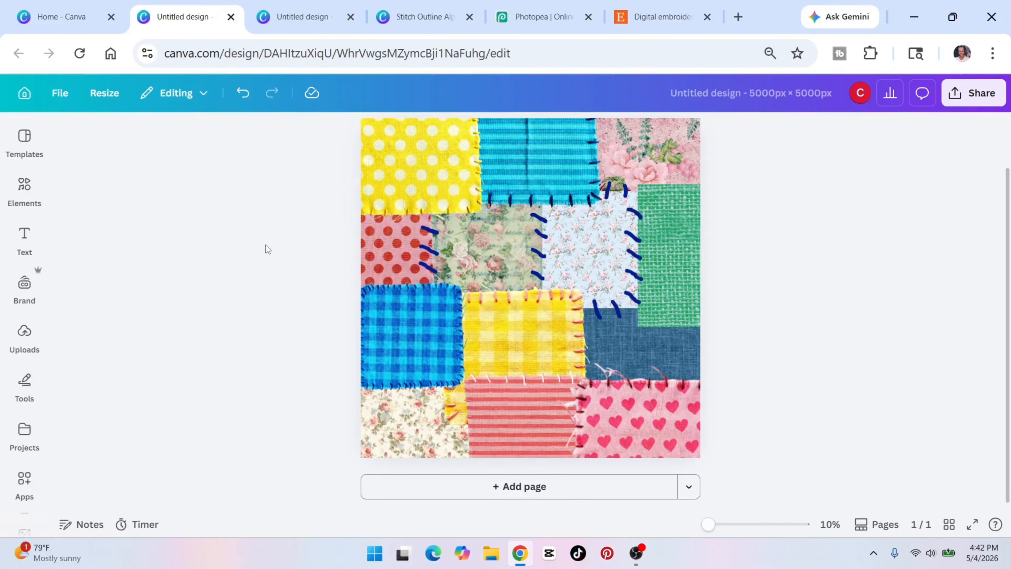
click(598, 258)
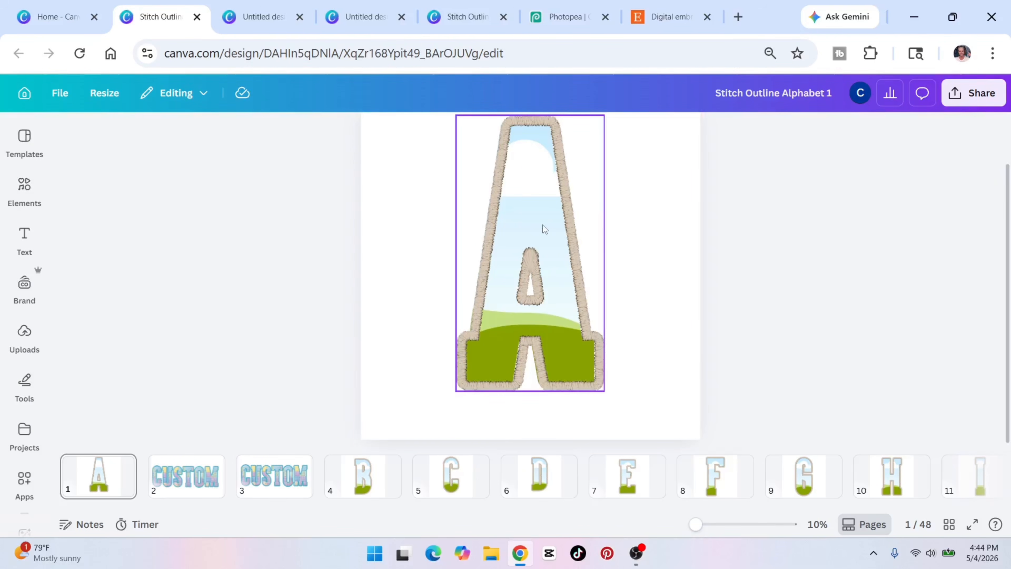
scroll(644, 224, up, 2)
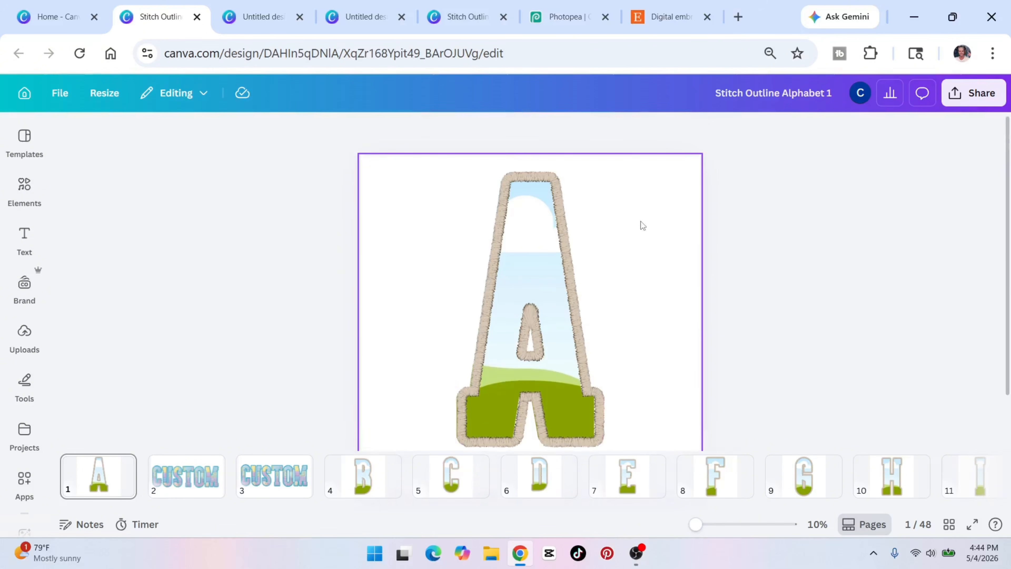
right_click(526, 256)
click(478, 169)
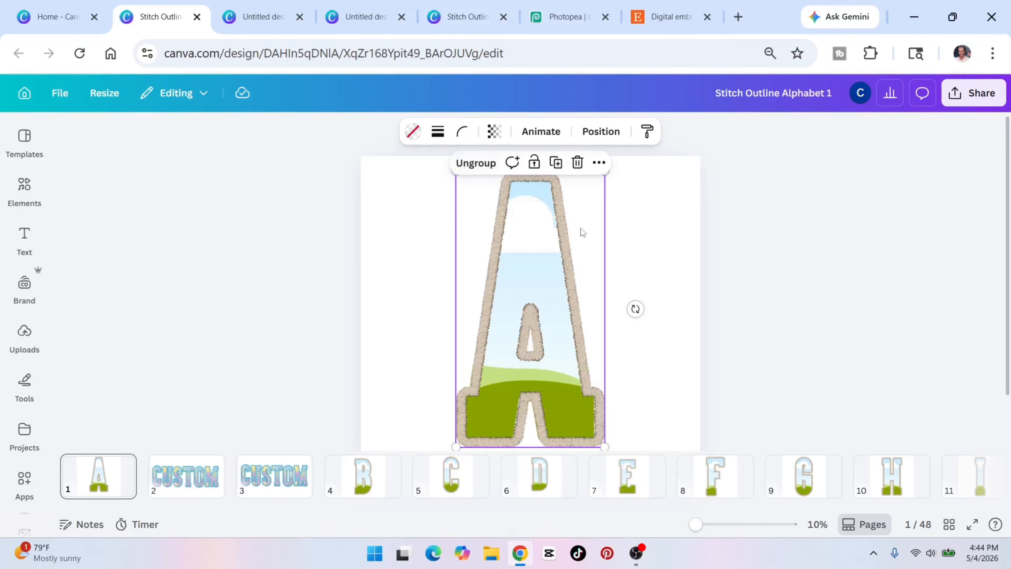
click(532, 258)
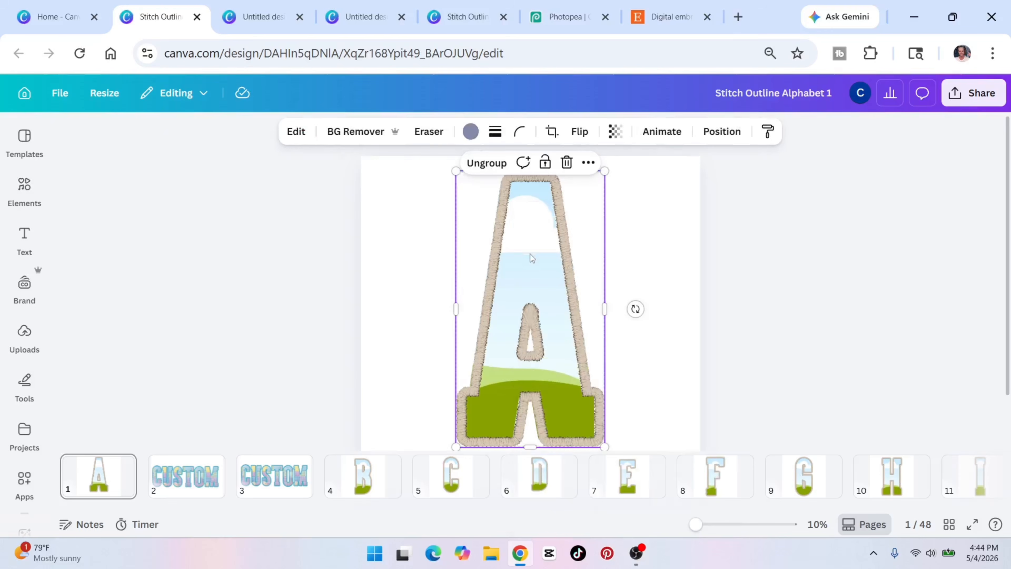
double_click(567, 258)
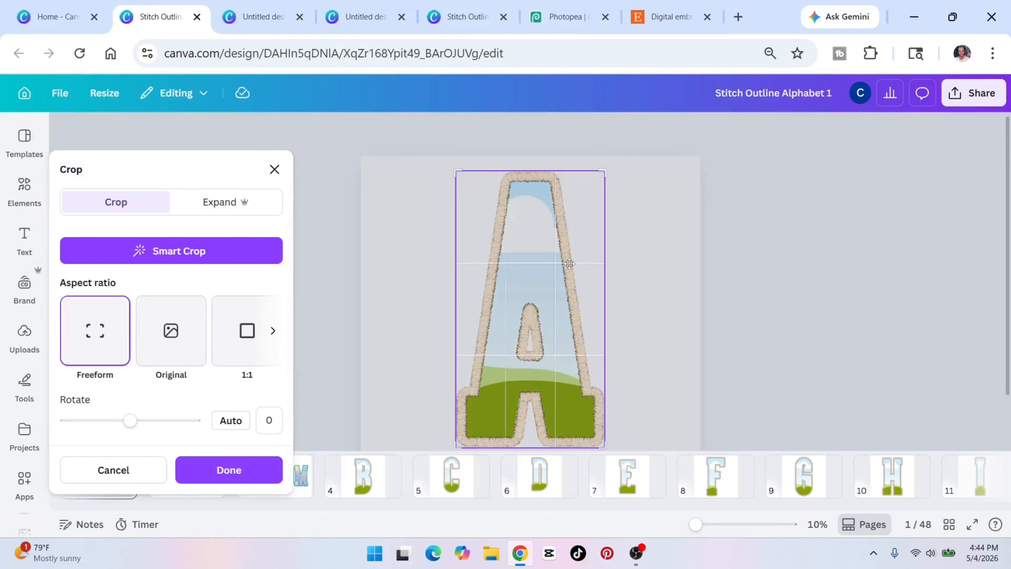
click(136, 469)
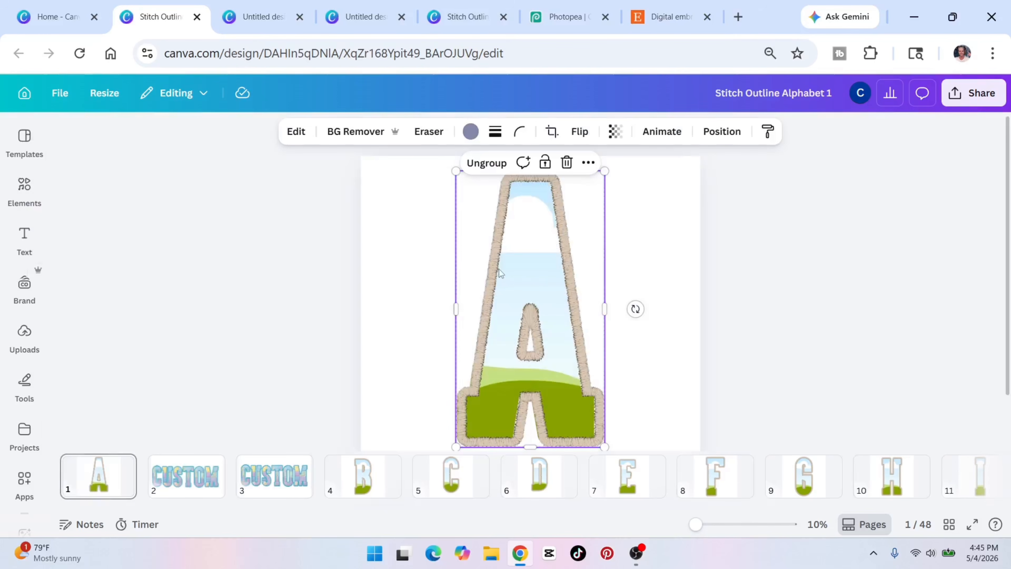
Separate letter A's stitched outline from its picture frame, moving the outline past the page's left edge and scaling it down
drag(519, 264, 473, 292)
click(554, 244)
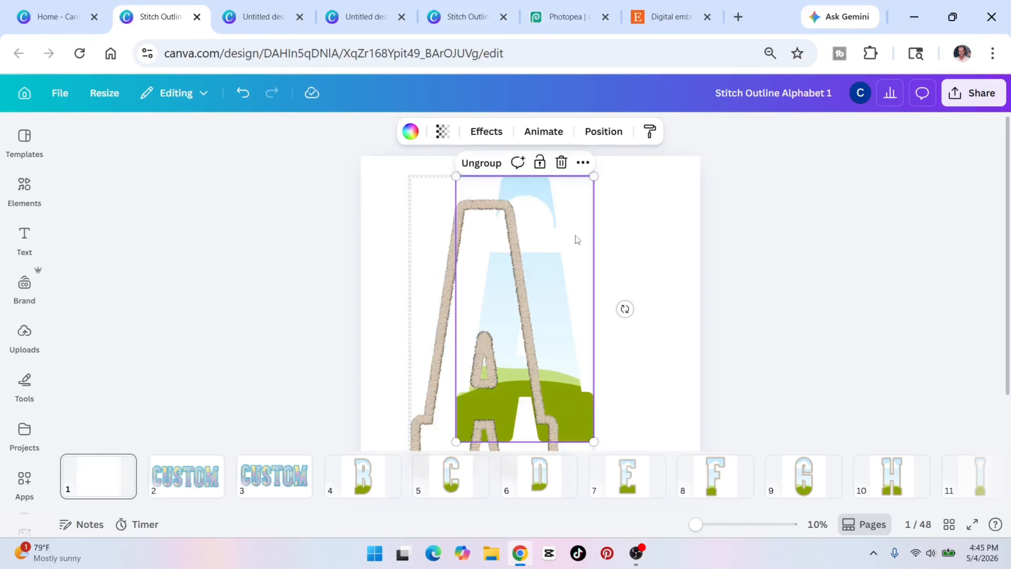
drag(577, 240, 633, 237)
drag(450, 247, 366, 208)
drag(473, 164, 420, 262)
Scale letter A's picture frame down to about the outline's size and place it right of the page's centre
click(545, 280)
drag(542, 280, 505, 284)
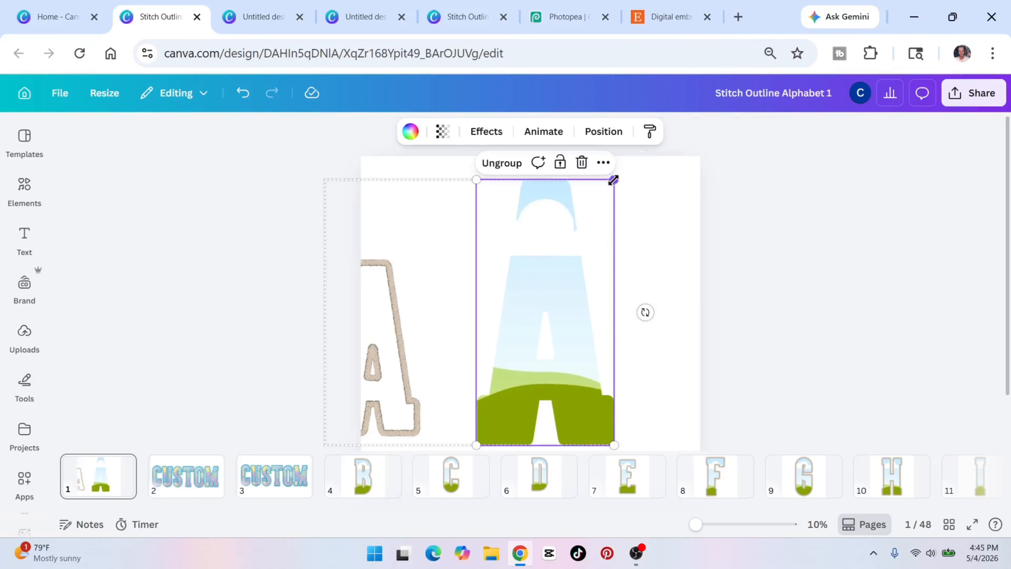
drag(613, 180, 568, 271)
drag(535, 332, 548, 269)
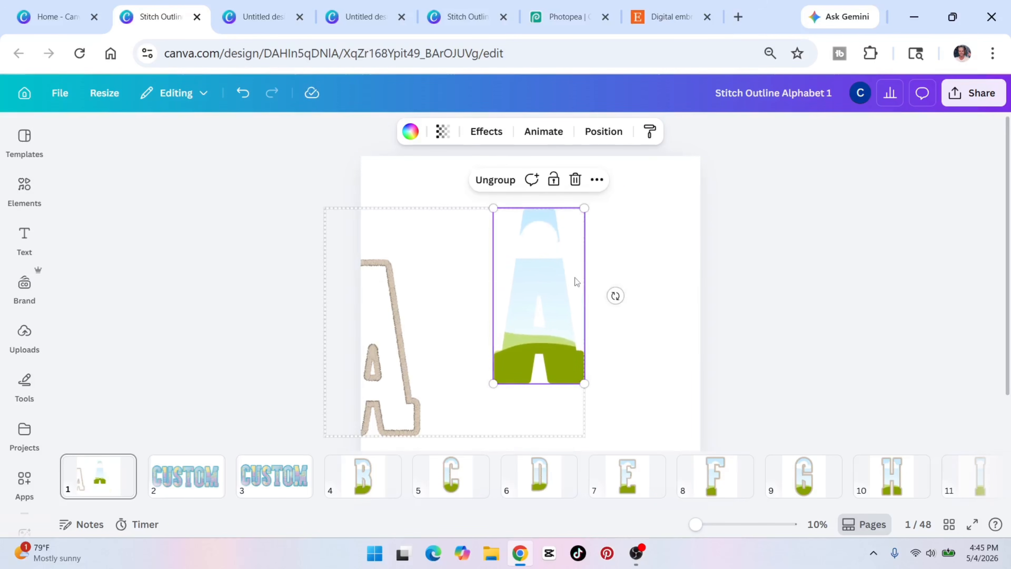
Add the pastel quilted patchwork image from the uploads to the page and crop in both of its sides
click(24, 334)
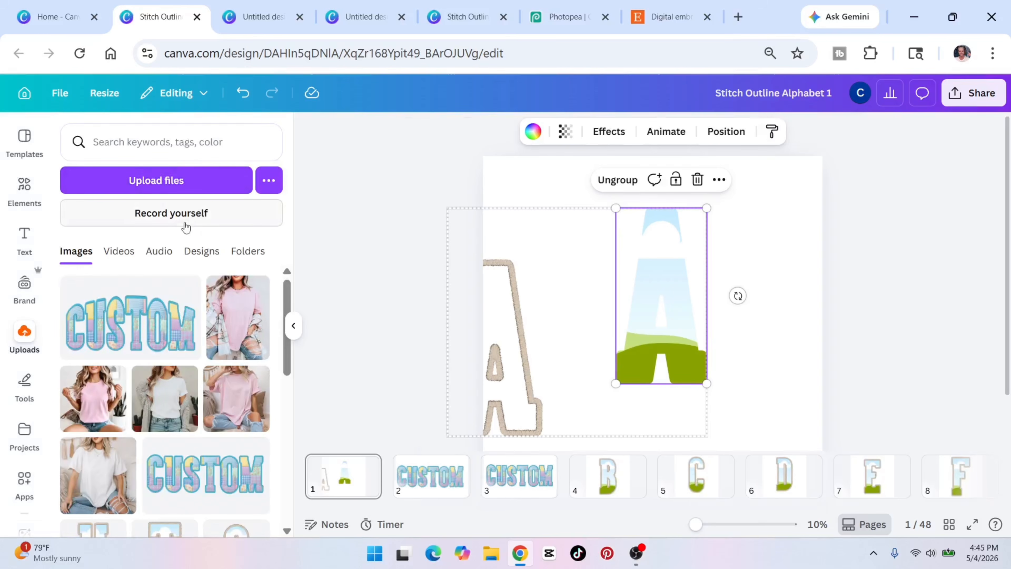
scroll(150, 287, down, 5)
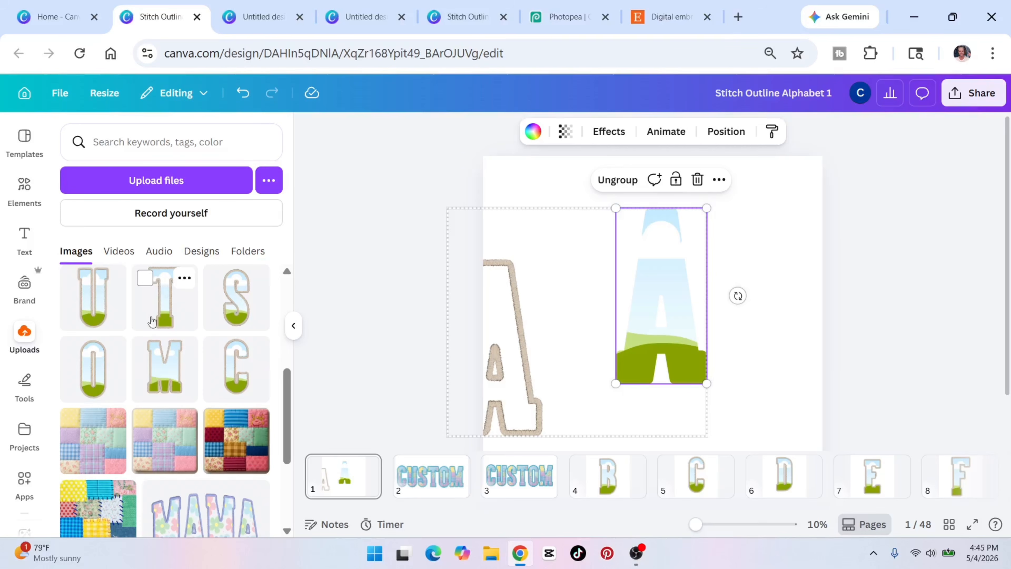
scroll(152, 321, down, 2)
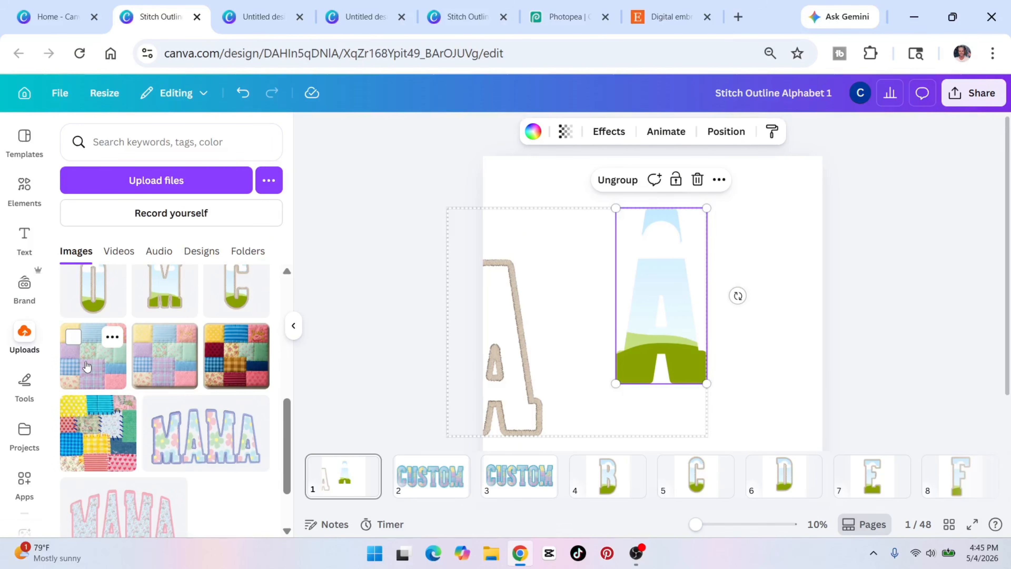
click(87, 366)
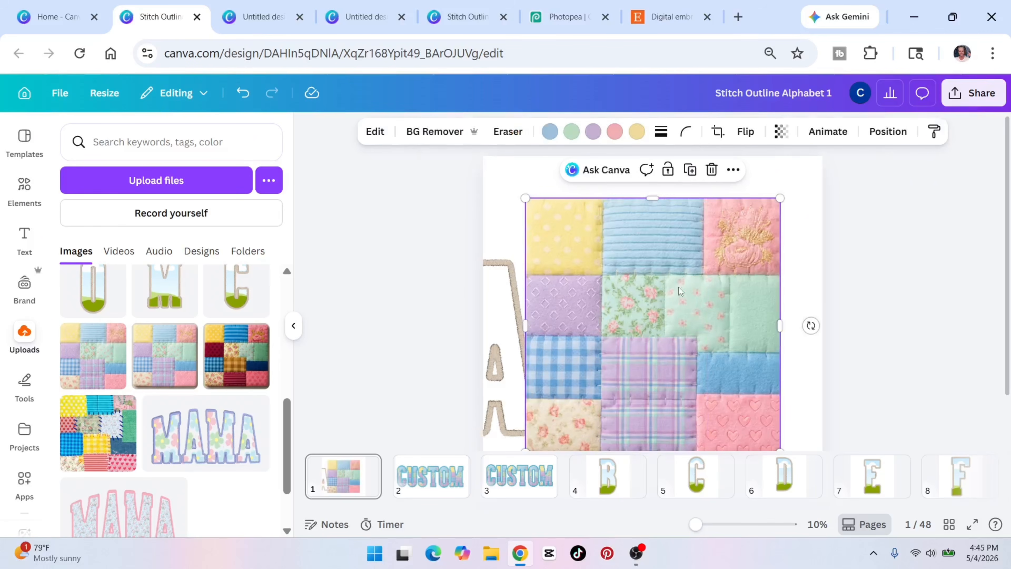
drag(781, 325, 750, 326)
drag(525, 326, 553, 326)
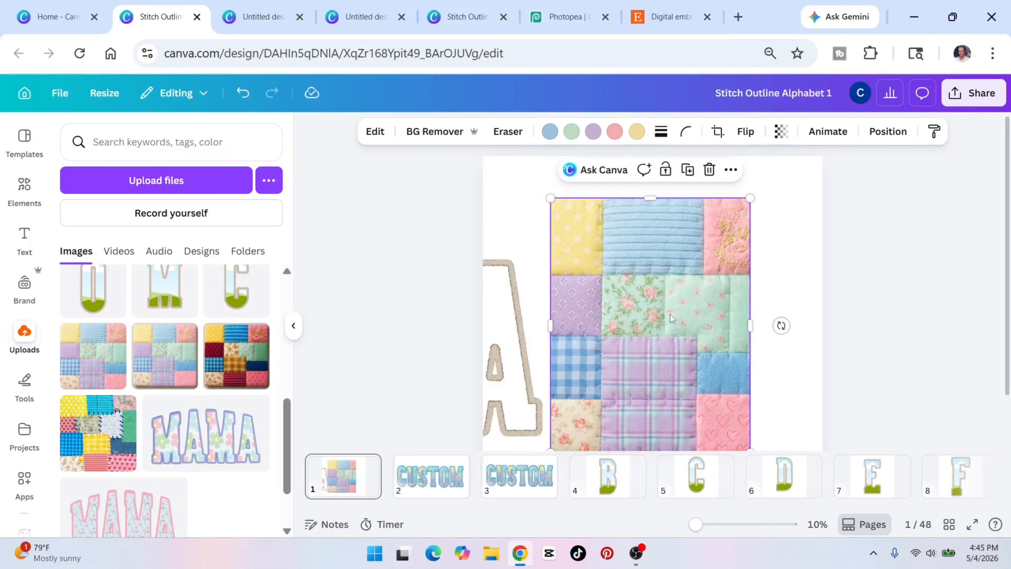
Fill letter A's picture frame with the pastel patchwork image
drag(645, 317, 578, 293)
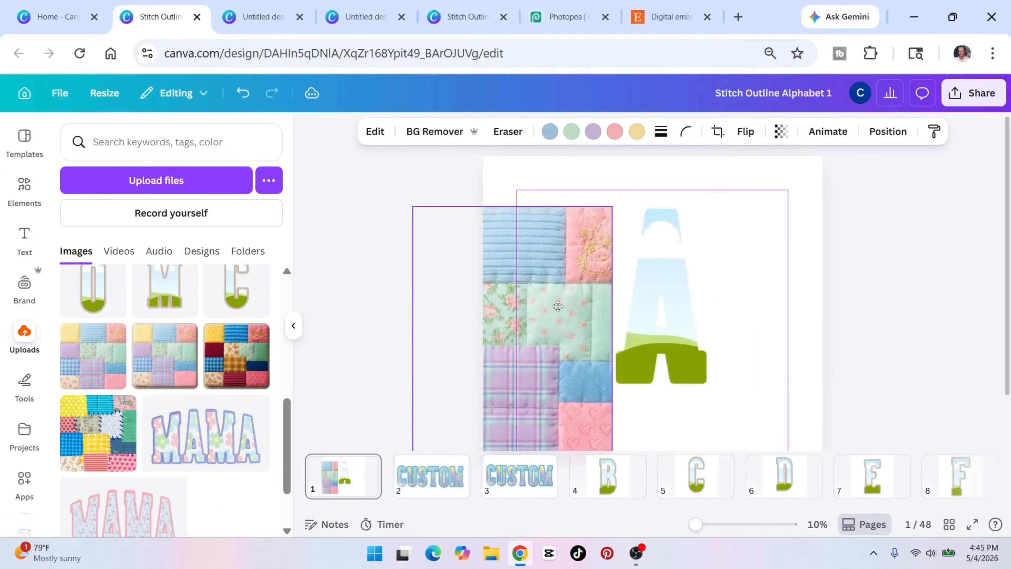
drag(673, 276, 769, 284)
drag(722, 319, 711, 338)
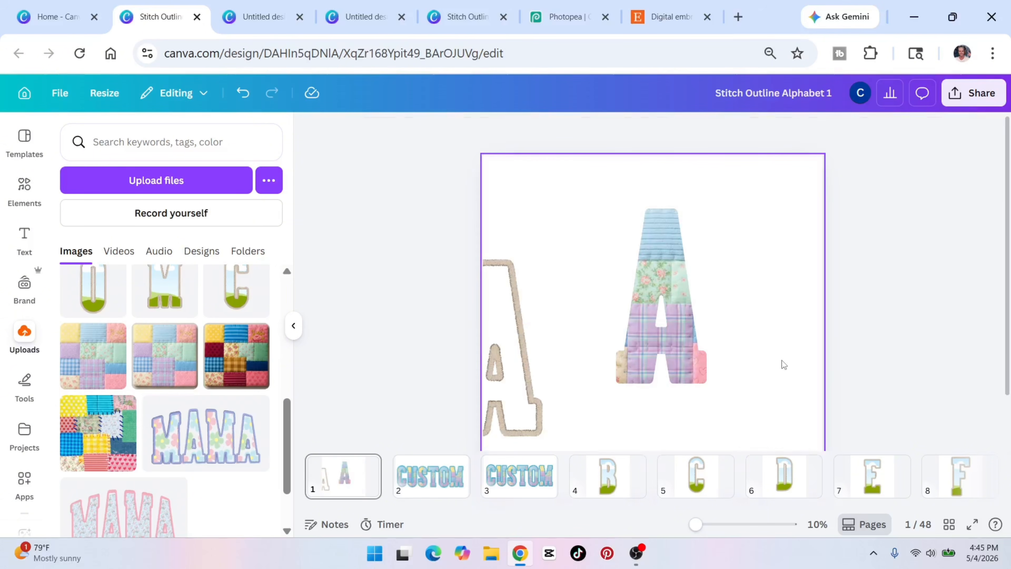
Move letter A's stitched outline fully onto the page, directly beside the patchwork-filled letter
click(633, 276)
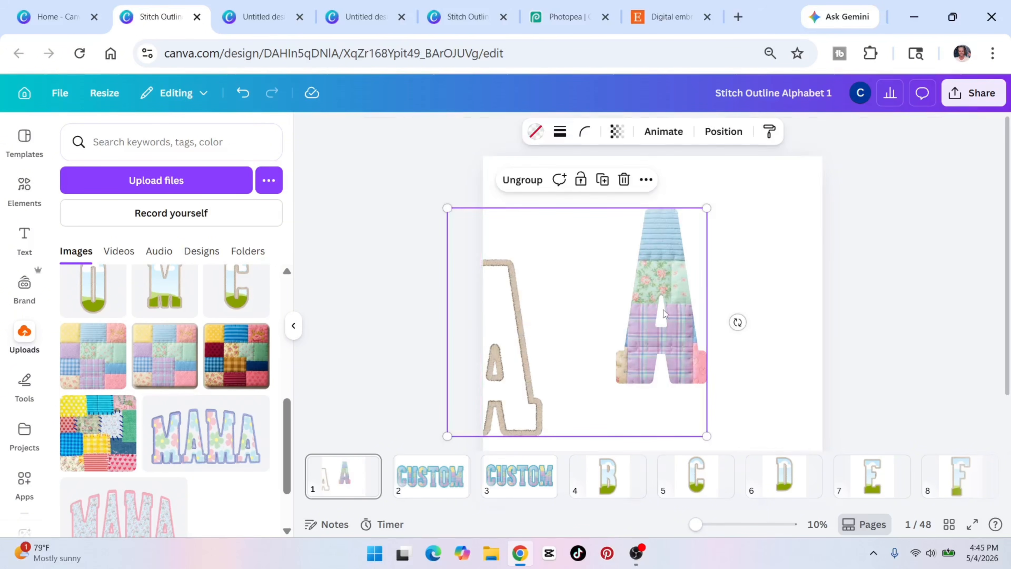
click(501, 325)
drag(501, 320, 544, 270)
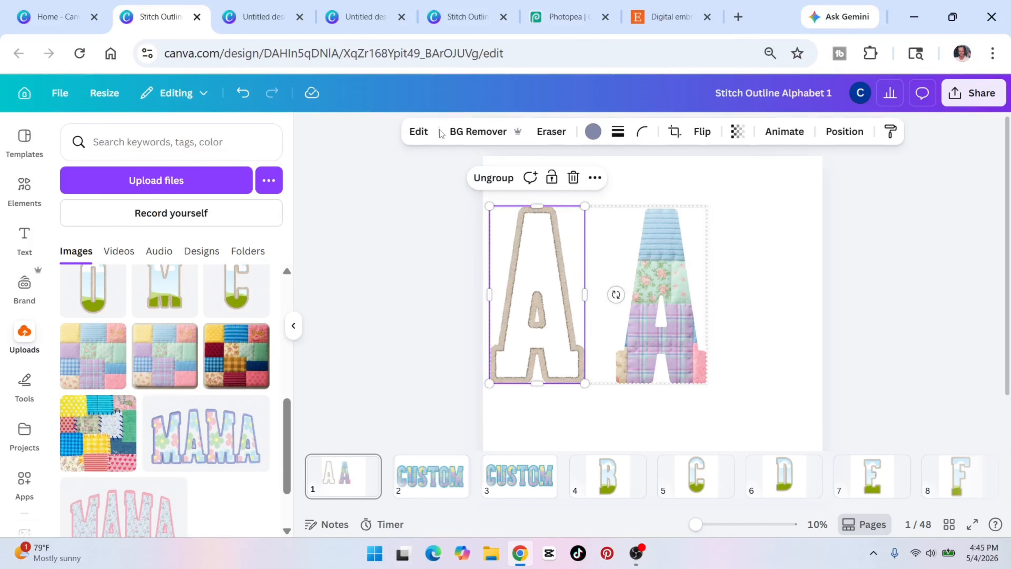
Apply the X-Pro - filter to letter A's stitched outline and reduce its intensity to roughly four-fifths
click(419, 132)
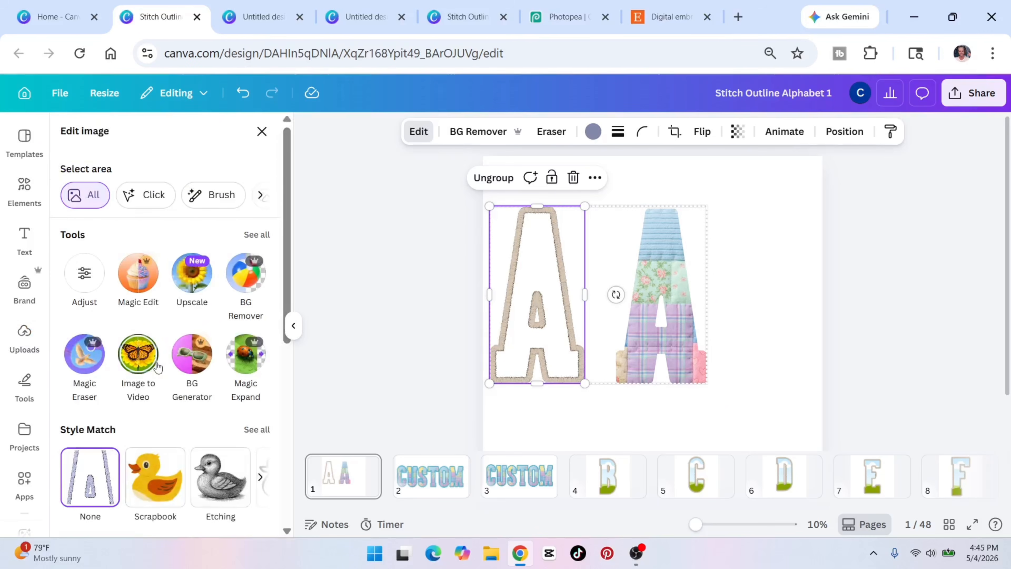
scroll(203, 402, down, 4)
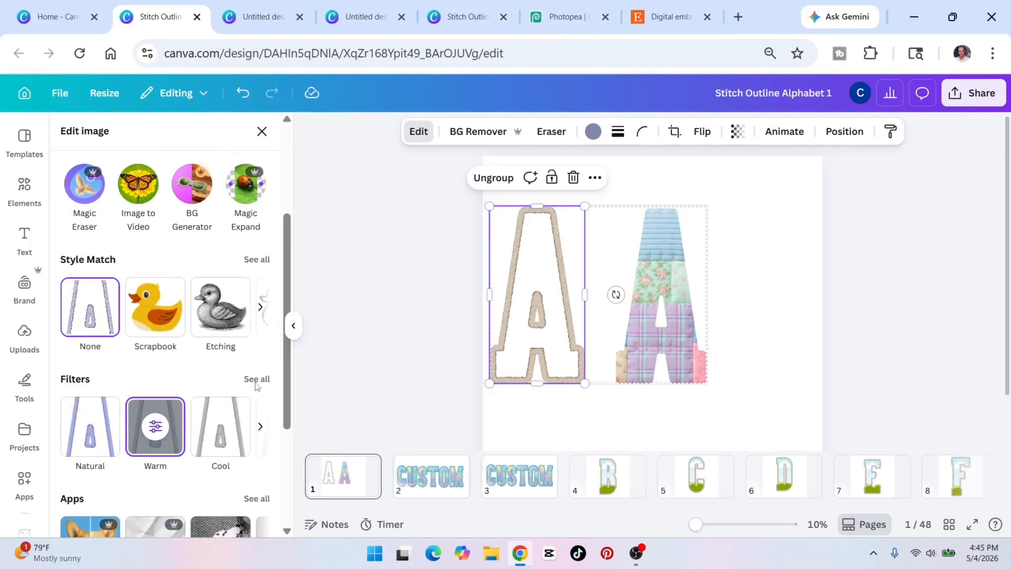
click(252, 383)
scroll(199, 287, down, 8)
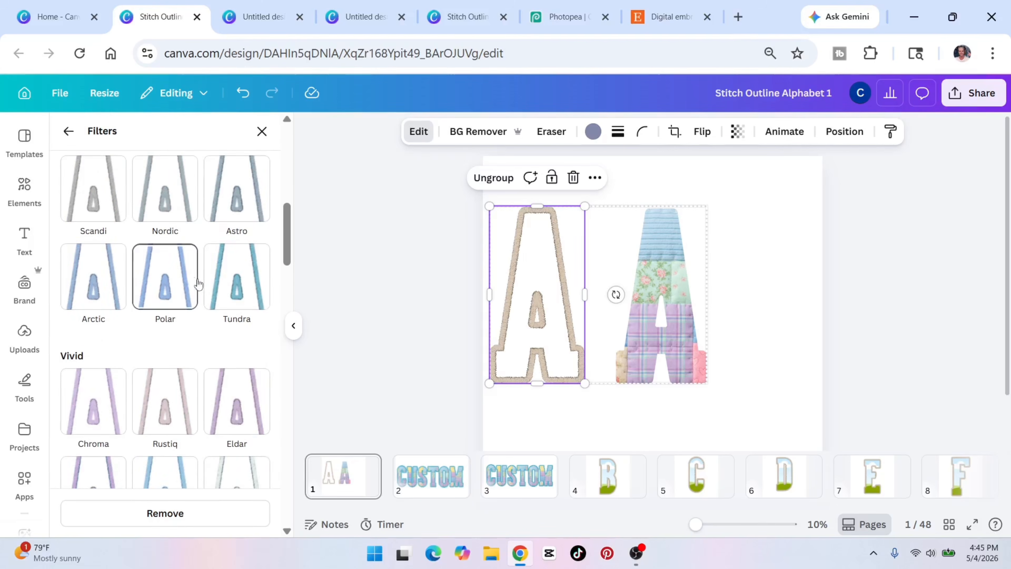
scroll(224, 287, down, 8)
click(112, 325)
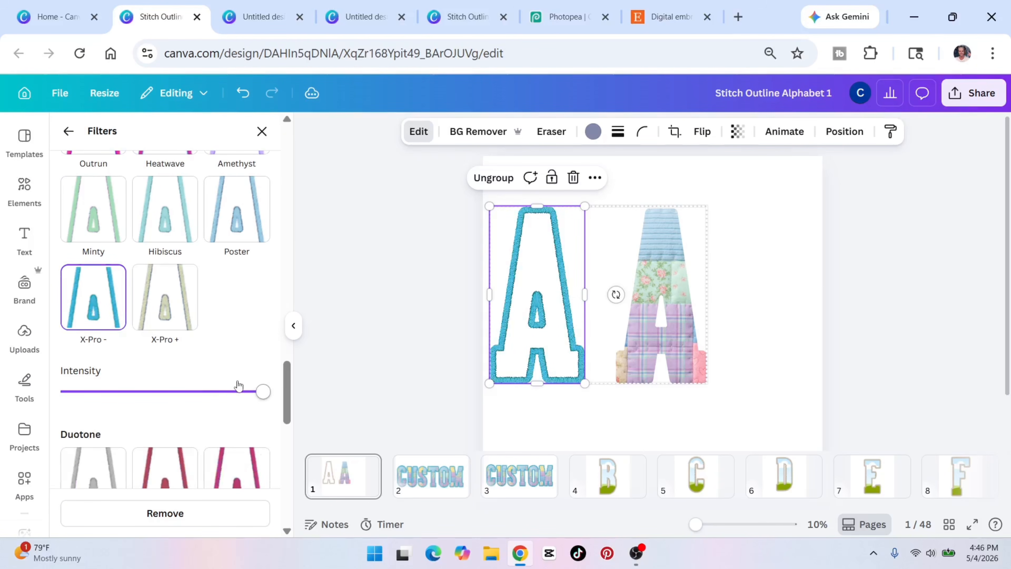
click(225, 392)
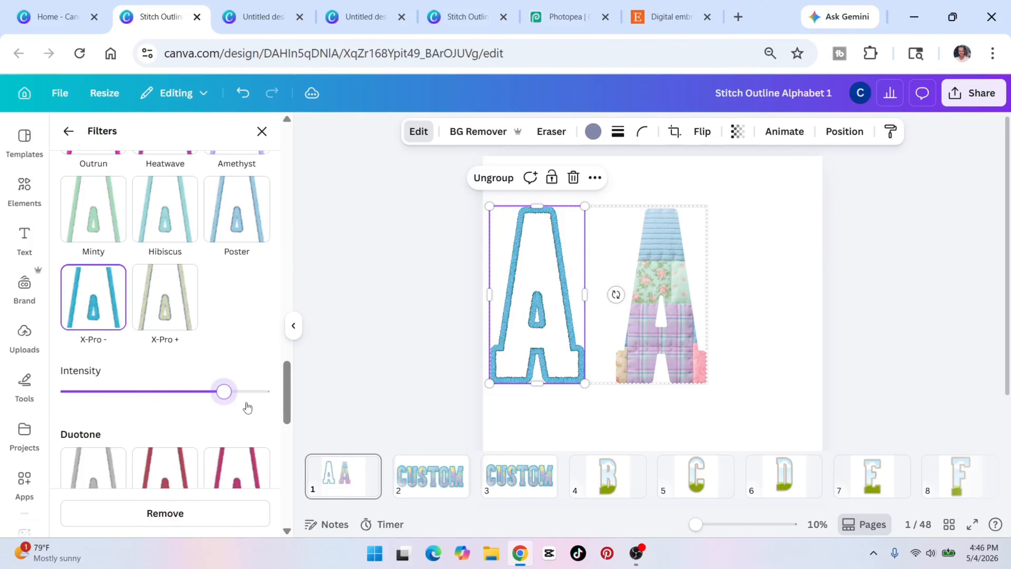
Reposition the blue stitched outline and align the patchwork-filled letter A inside it
drag(549, 263, 567, 201)
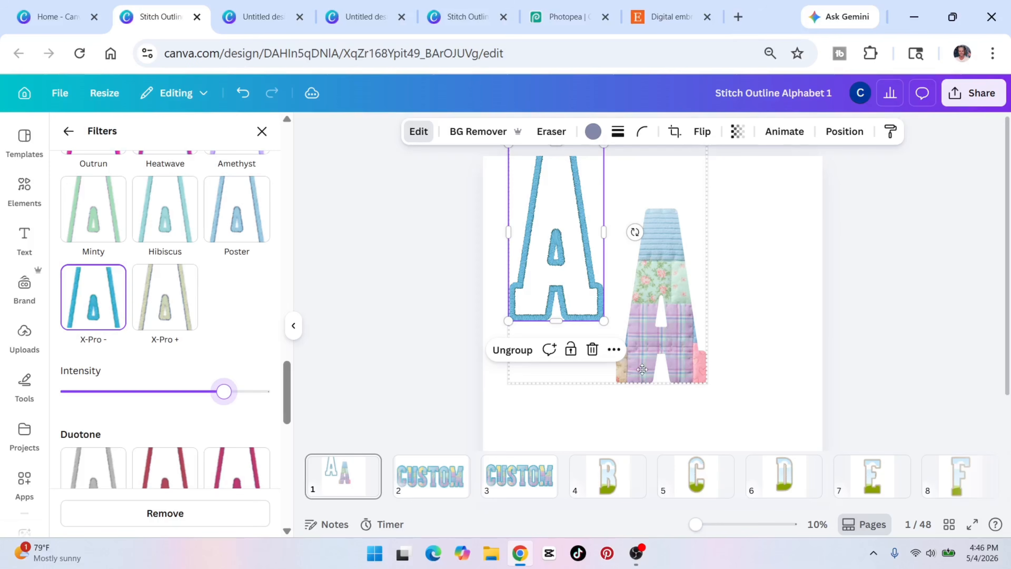
drag(680, 233, 563, 183)
click(663, 242)
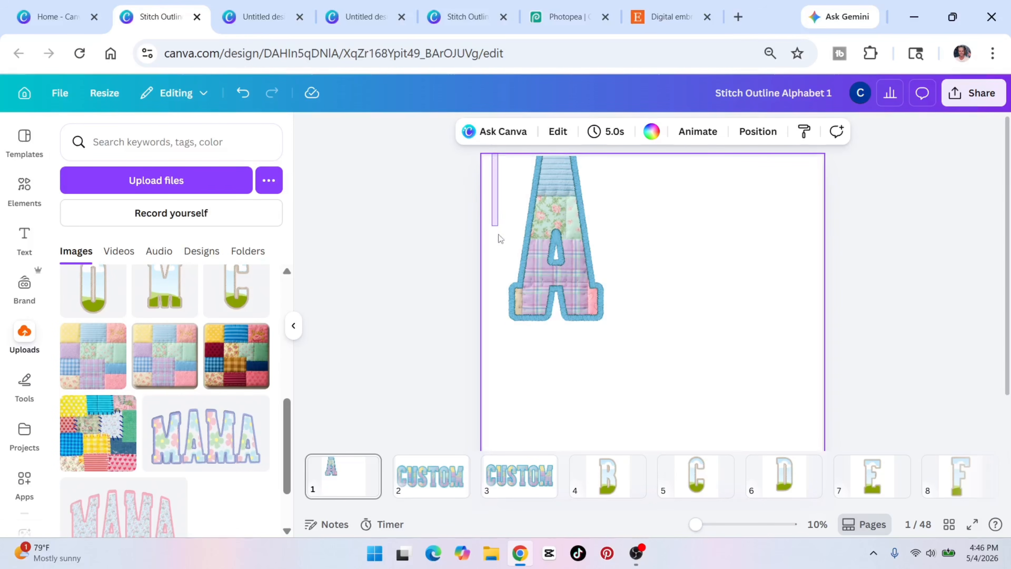
Move the assembled patchwork letter A towards the middle of the page and enlarge it to nearly the page's height
drag(492, 153, 646, 350)
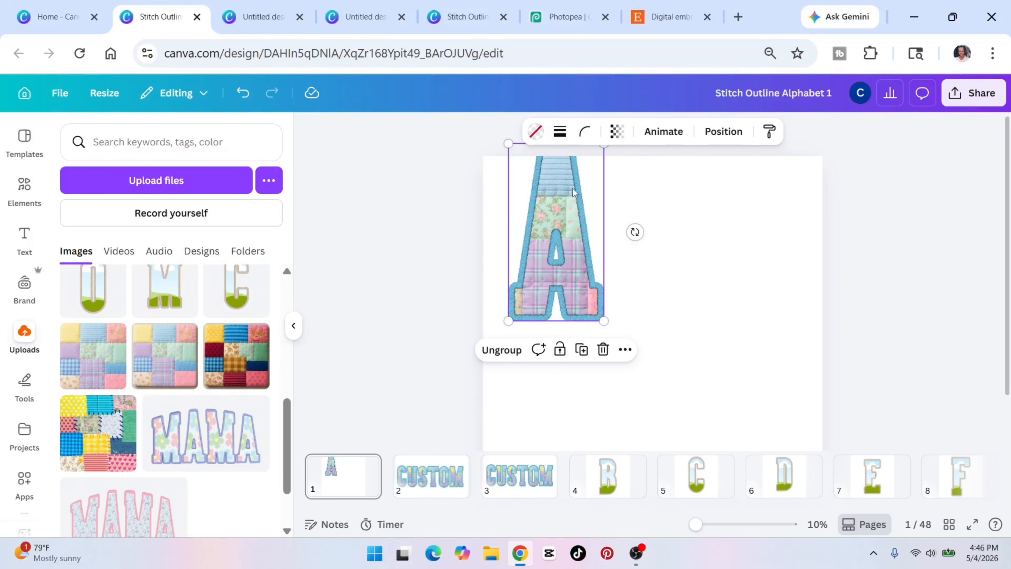
drag(531, 205, 580, 251)
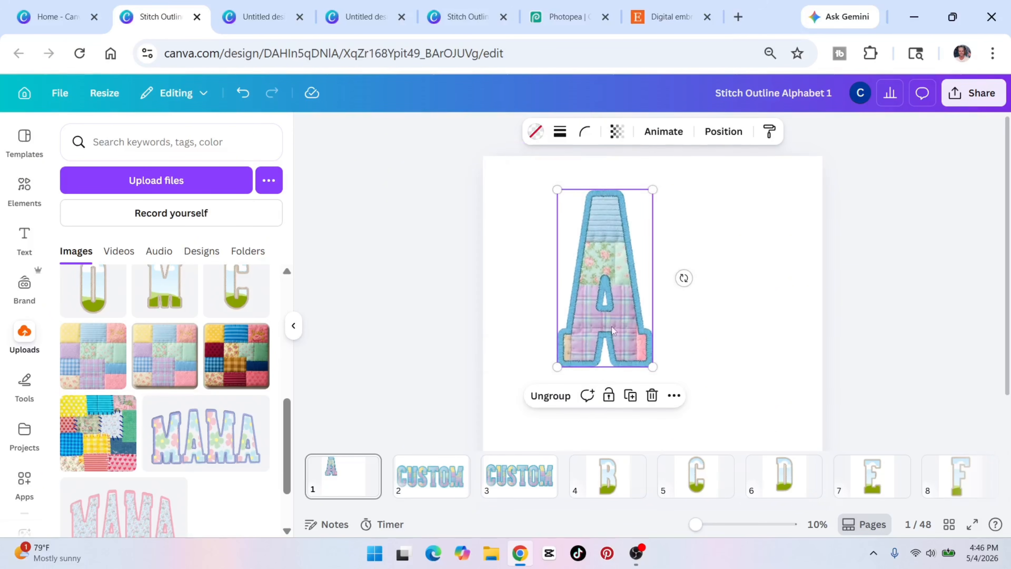
drag(652, 367, 703, 461)
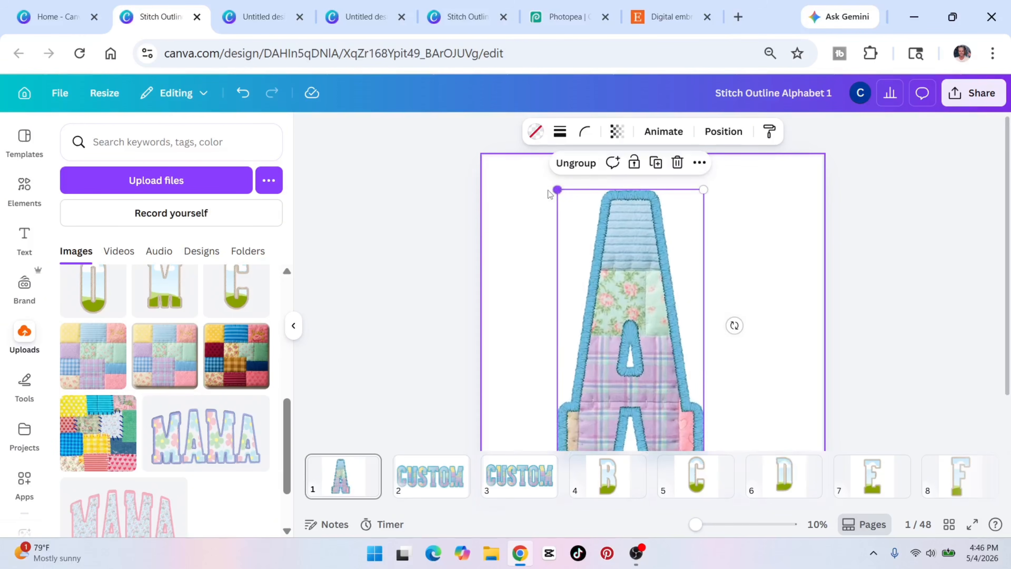
Examine the finished letter A's blue stitching and patchwork fabric up close at 36% zoom
click(938, 251)
scroll(938, 252, down, 2)
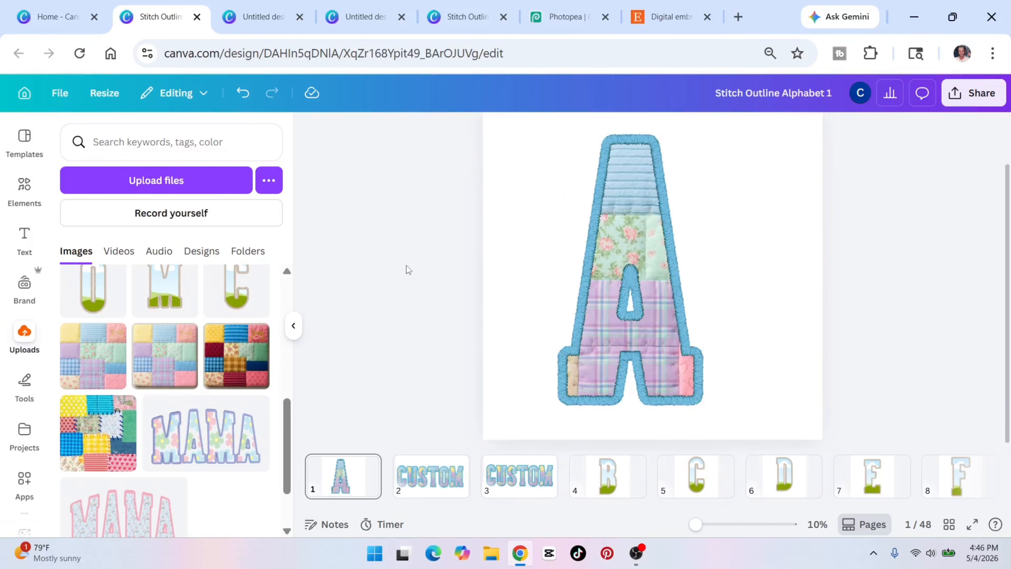
click(294, 325)
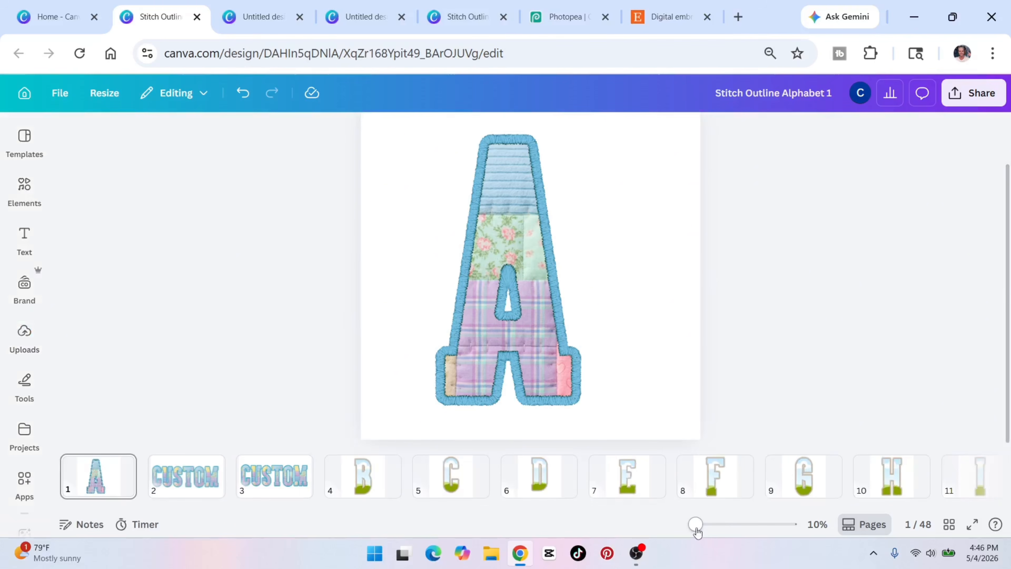
drag(696, 526, 728, 526)
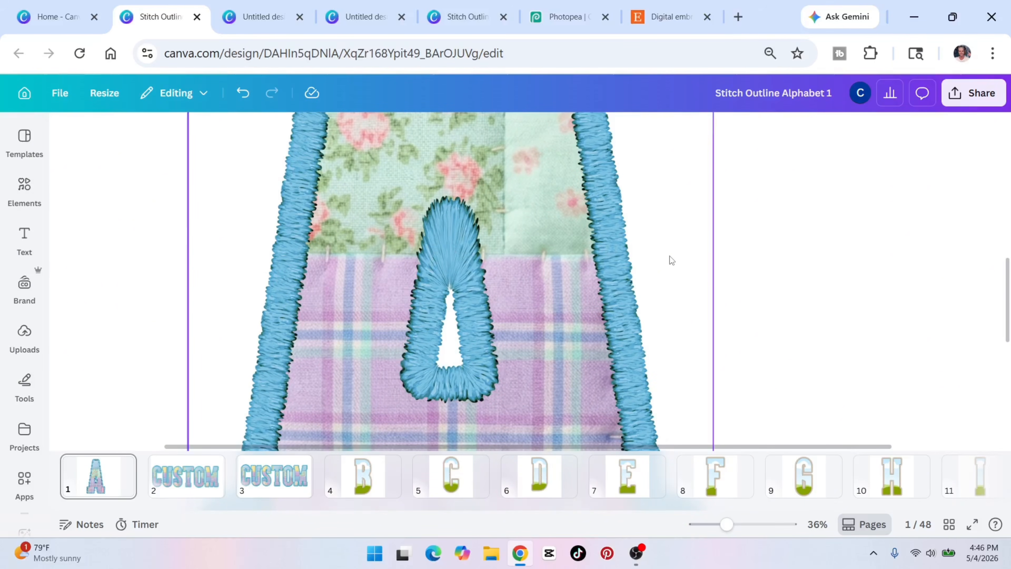
Examine the blue stitching and patchwork fabric along the lower legs of the finished letter A
scroll(807, 223, down, 5)
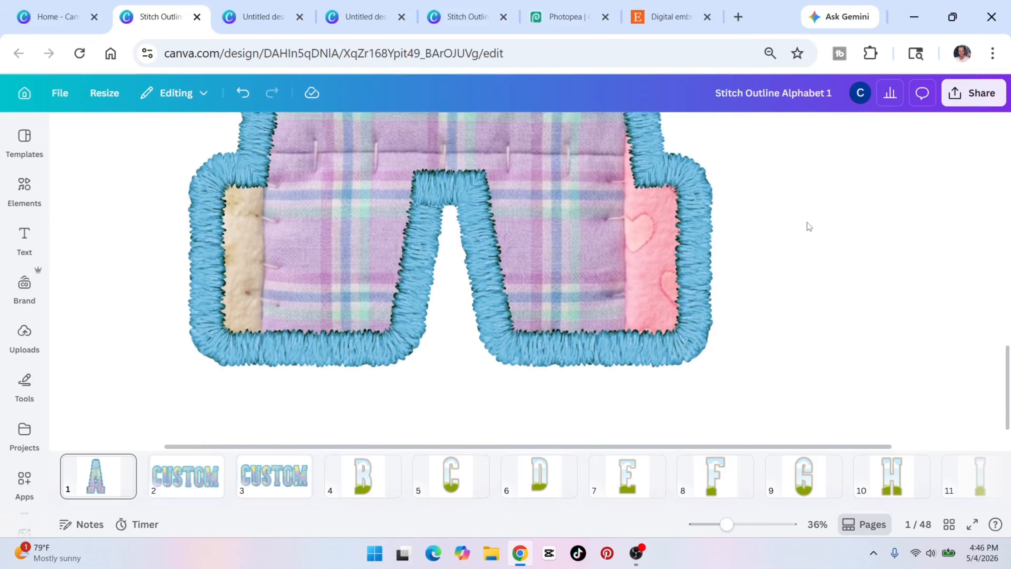
scroll(808, 222, up, 2)
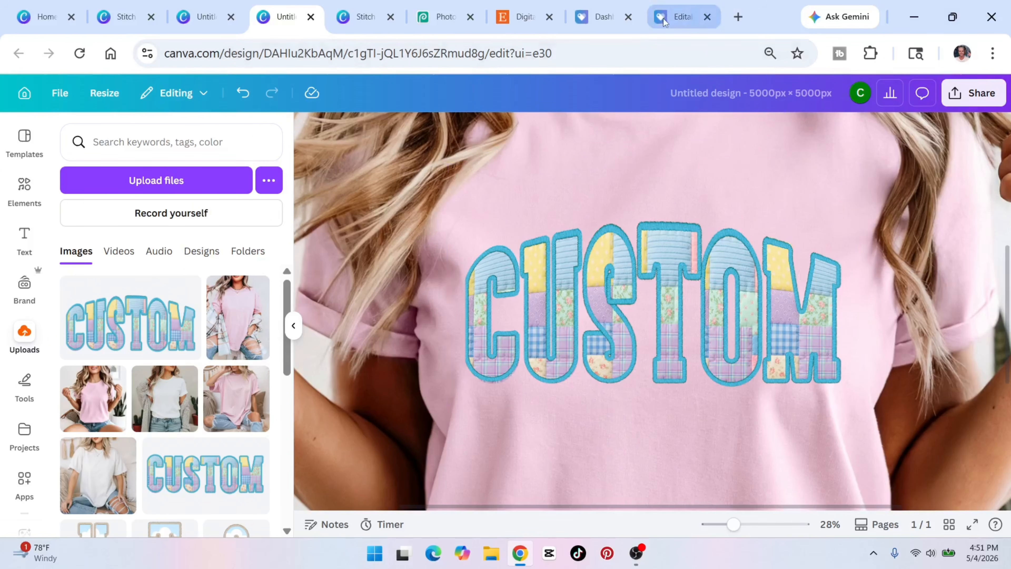
Switch to the Payhip product page and read through the Editable Embroidery Alphabet Fonts listing and its description
click(677, 17)
scroll(640, 287, down, 2)
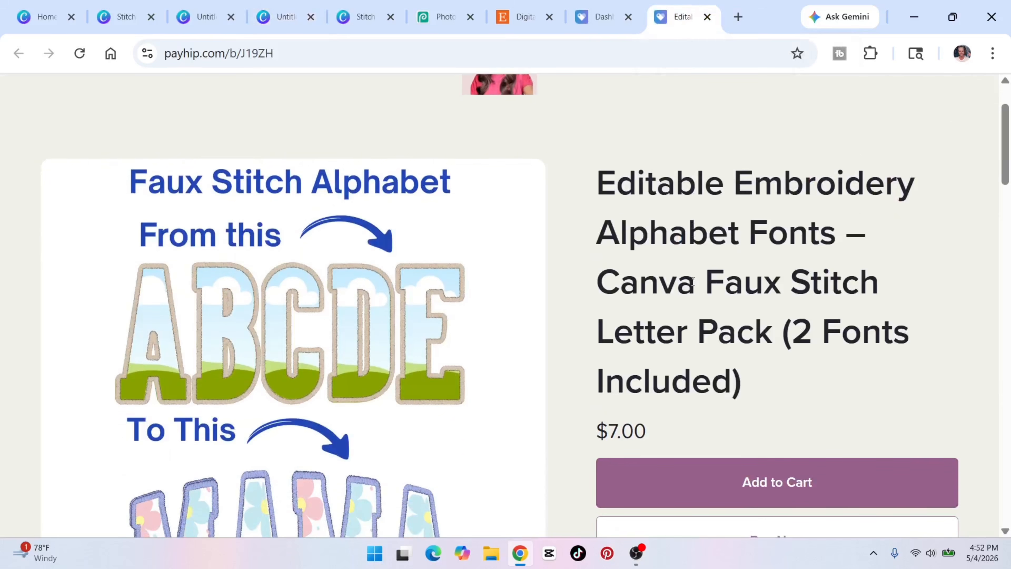
scroll(693, 281, down, 2)
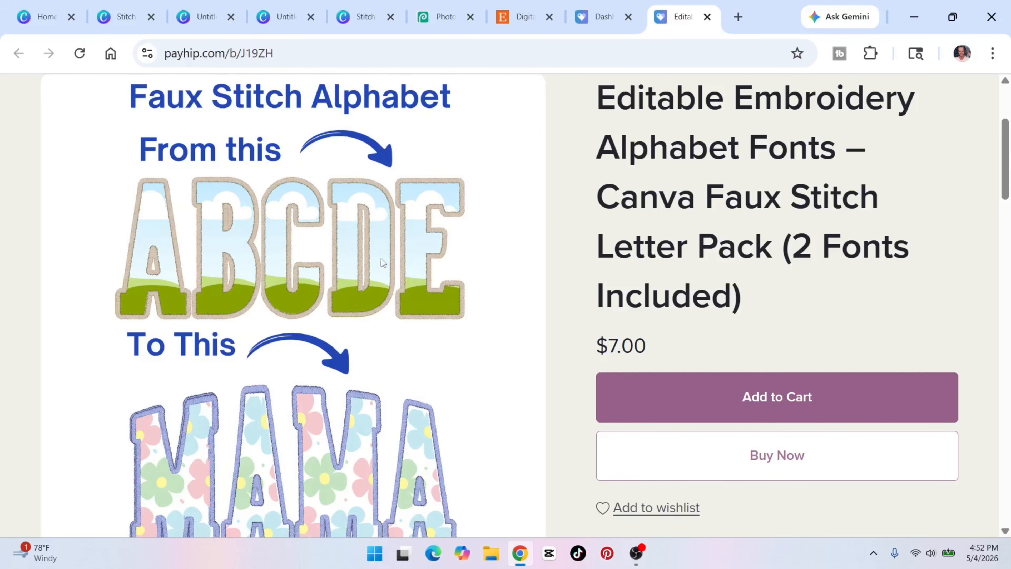
scroll(676, 222, down, 6)
scroll(675, 225, down, 6)
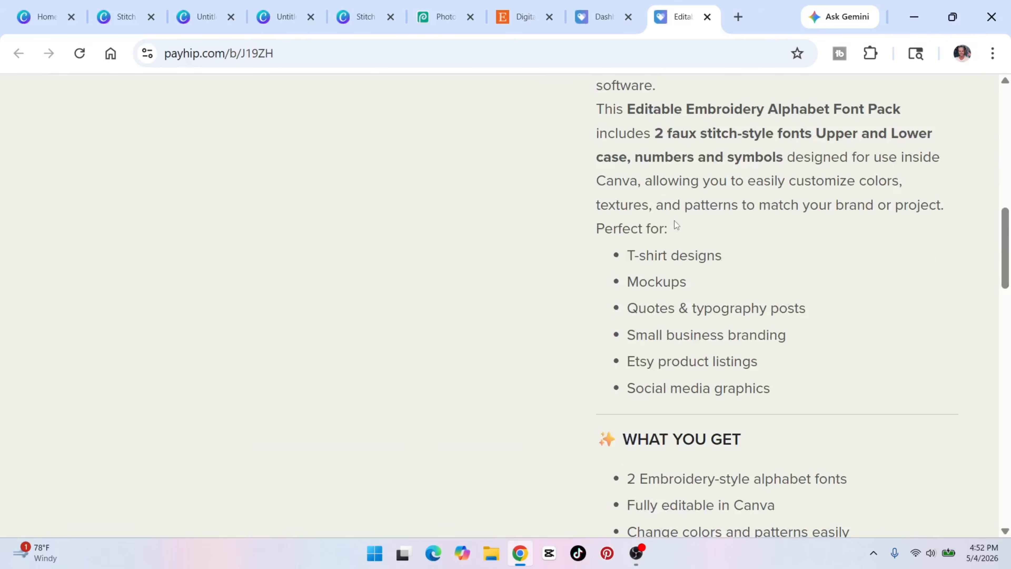
scroll(731, 255, down, 10)
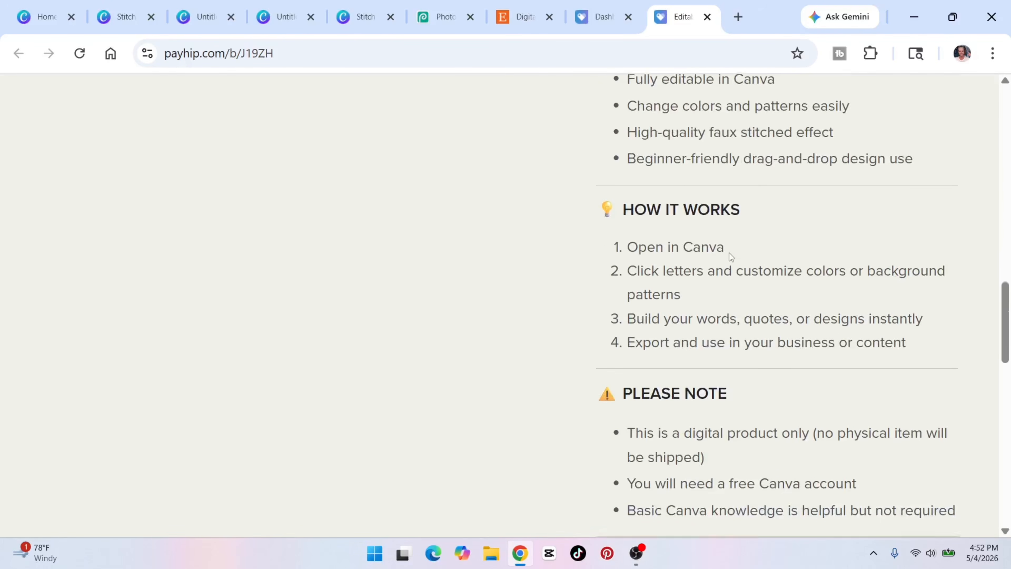
scroll(729, 253, down, 8)
scroll(731, 253, up, 10)
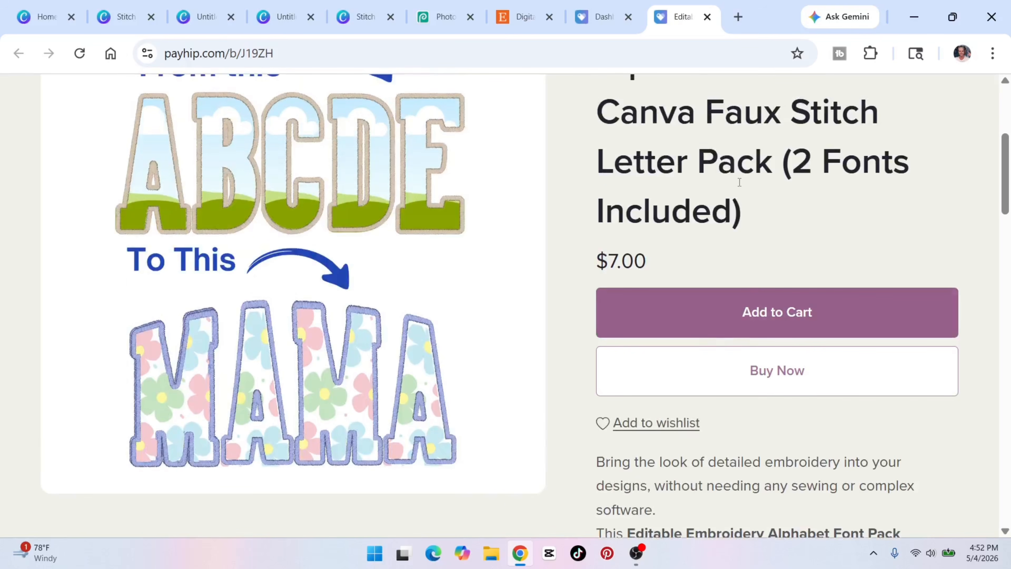
scroll(739, 182, down, 5)
scroll(739, 182, up, 10)
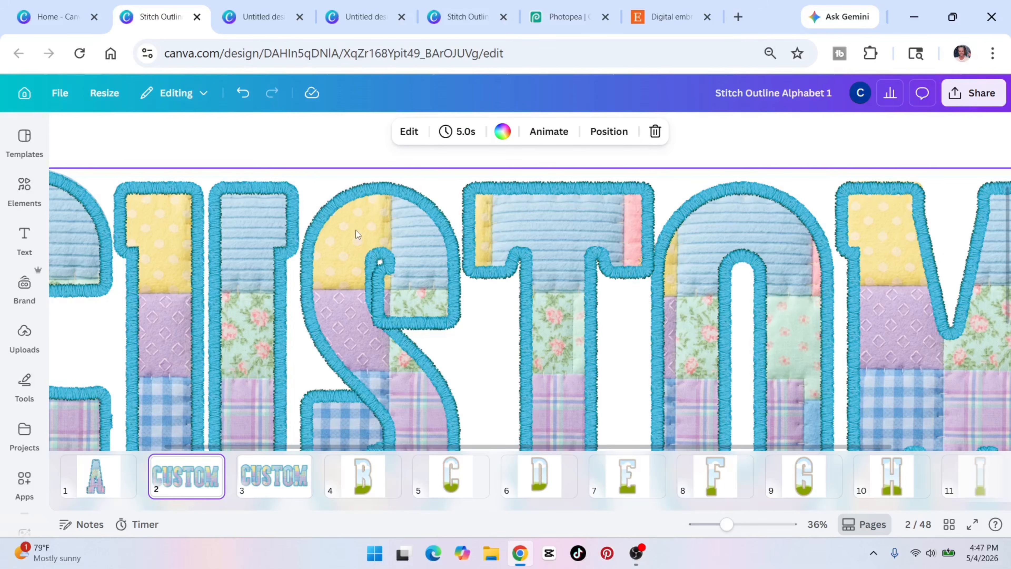
Examine the patchwork CUSTOM lettering on page 2 up close and as a whole word at 19% zoom
scroll(466, 249, down, 10)
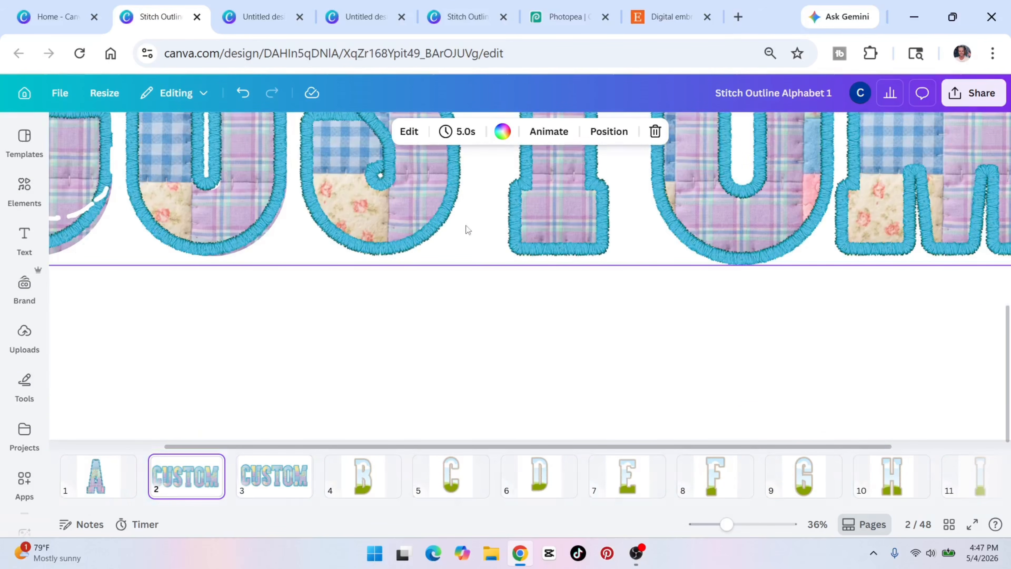
scroll(532, 324, up, 3)
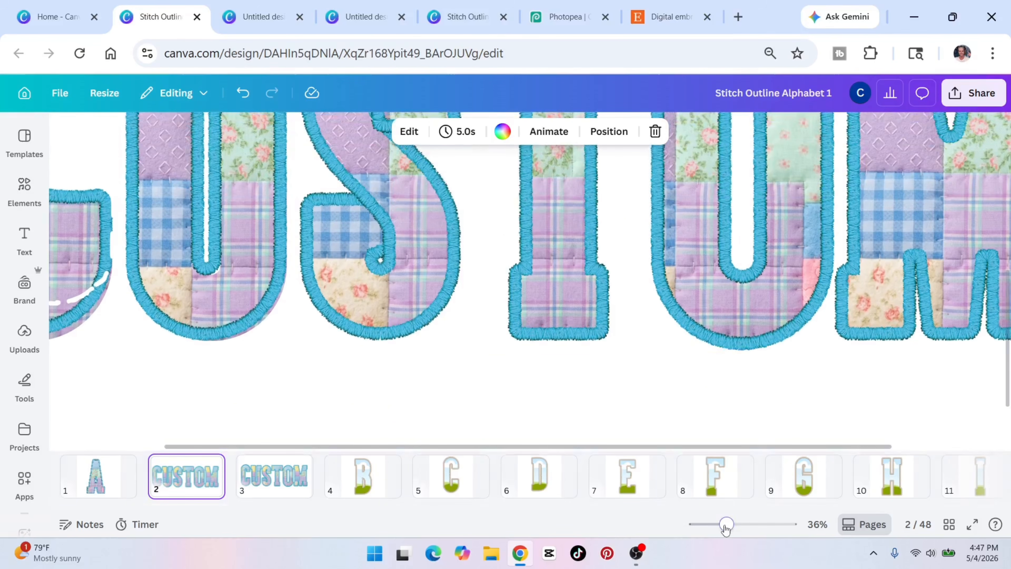
drag(726, 525, 711, 527)
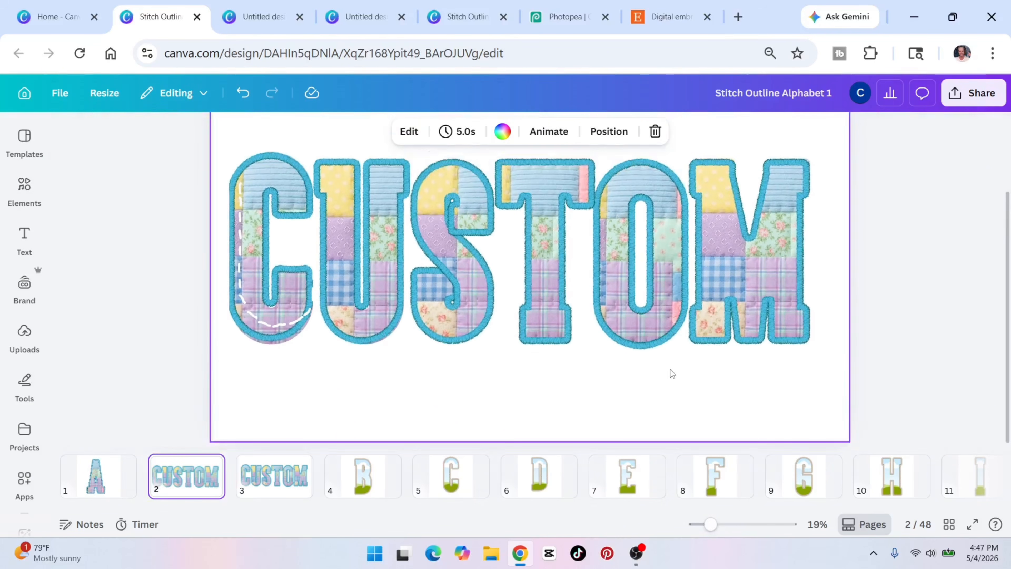
scroll(899, 229, up, 2)
scroll(899, 230, down, 1)
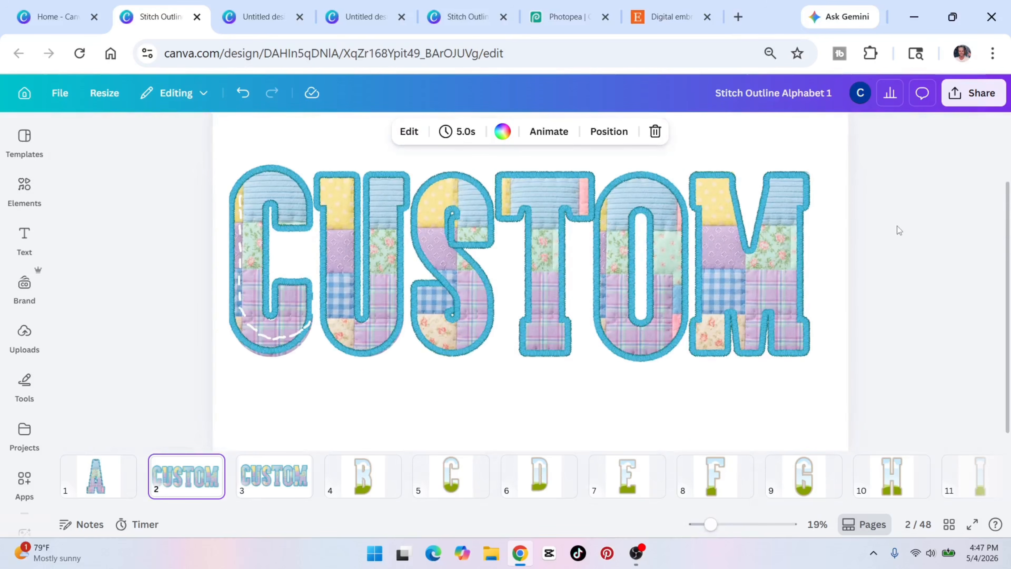
click(115, 281)
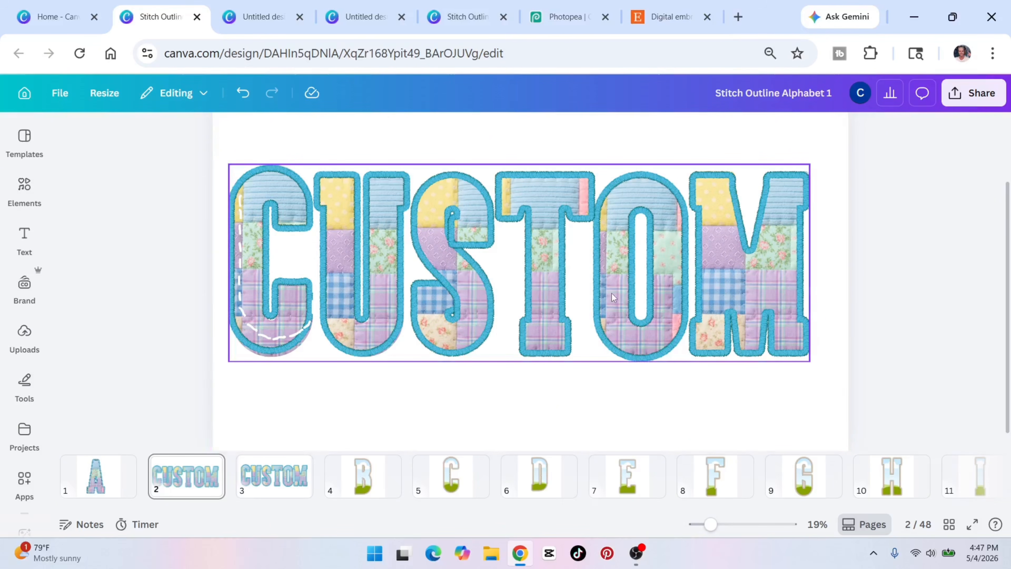
Switch to Photopea and warp the straight CUSTOM lettering into an arch by raising both upper control points equally
click(562, 14)
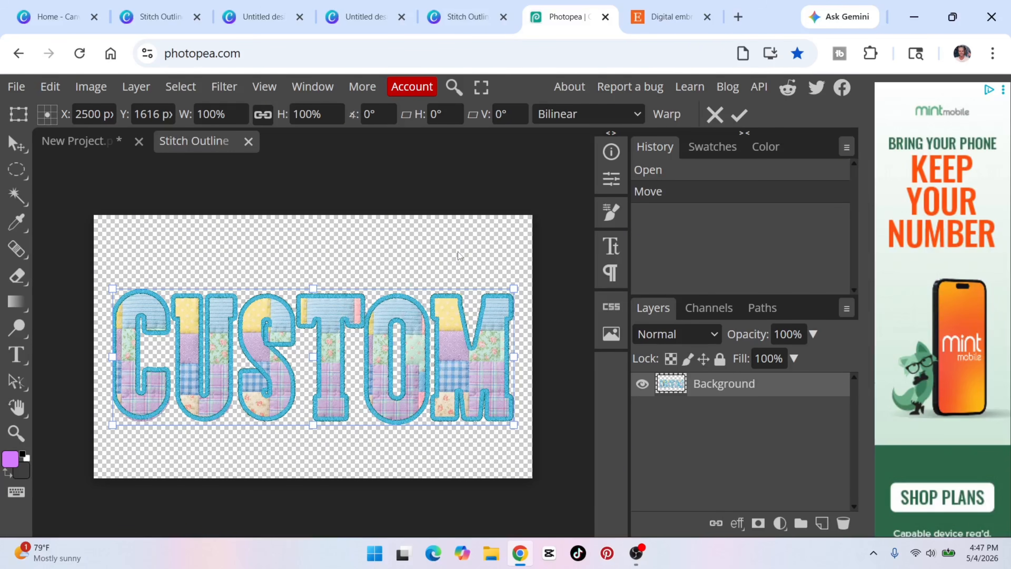
click(667, 114)
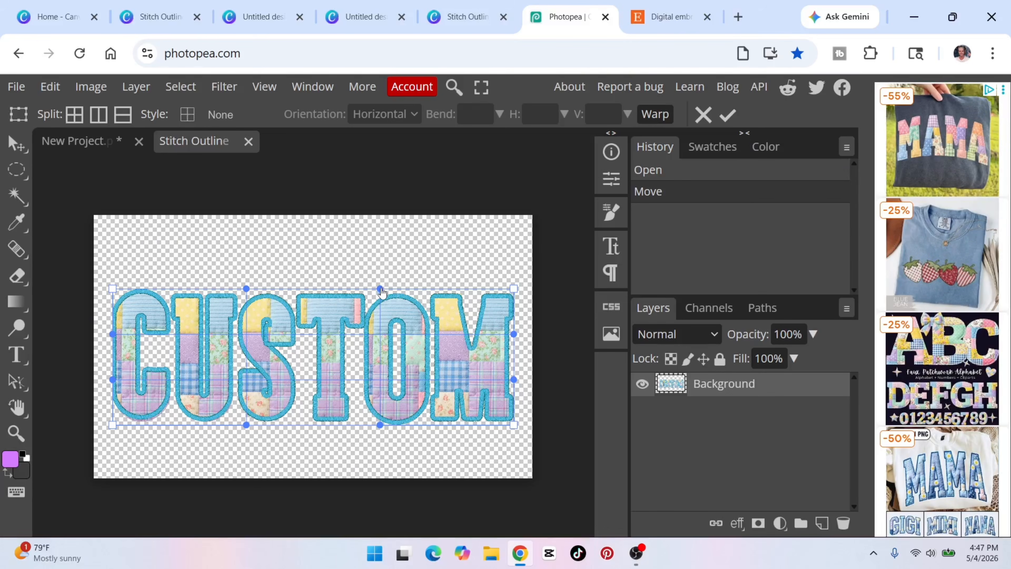
drag(382, 292, 377, 239)
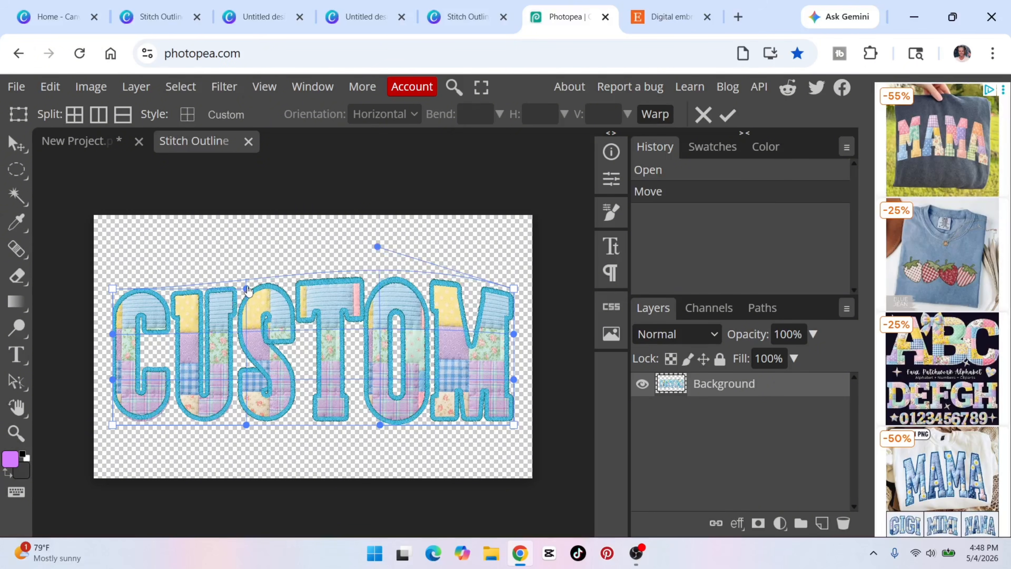
drag(247, 289, 247, 249)
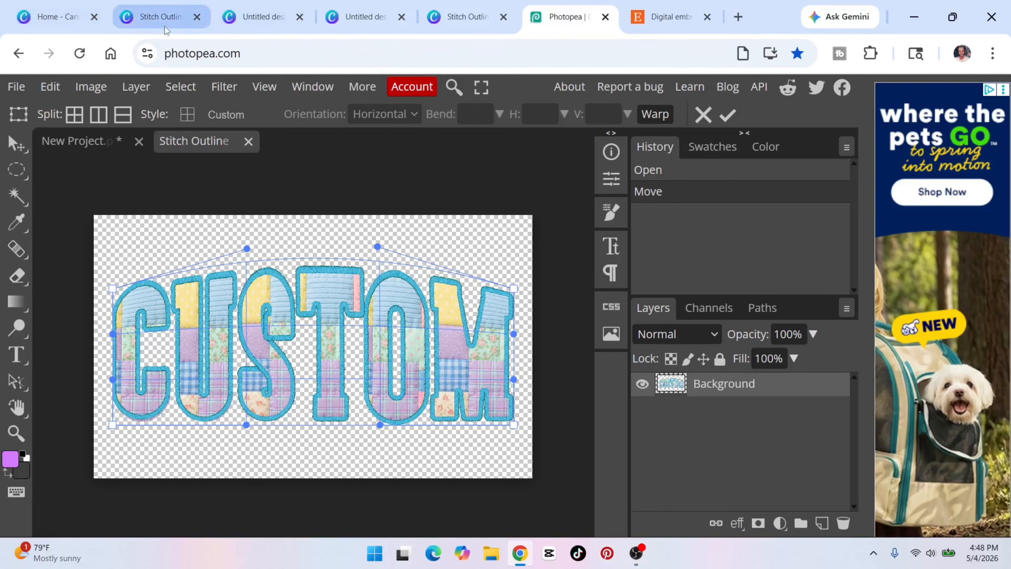
Switch to Canva's pink T-shirt mockup, slightly enlarge and recentre the arched CUSTOM lettering, and inspect it at 43% zoom
click(258, 16)
click(361, 17)
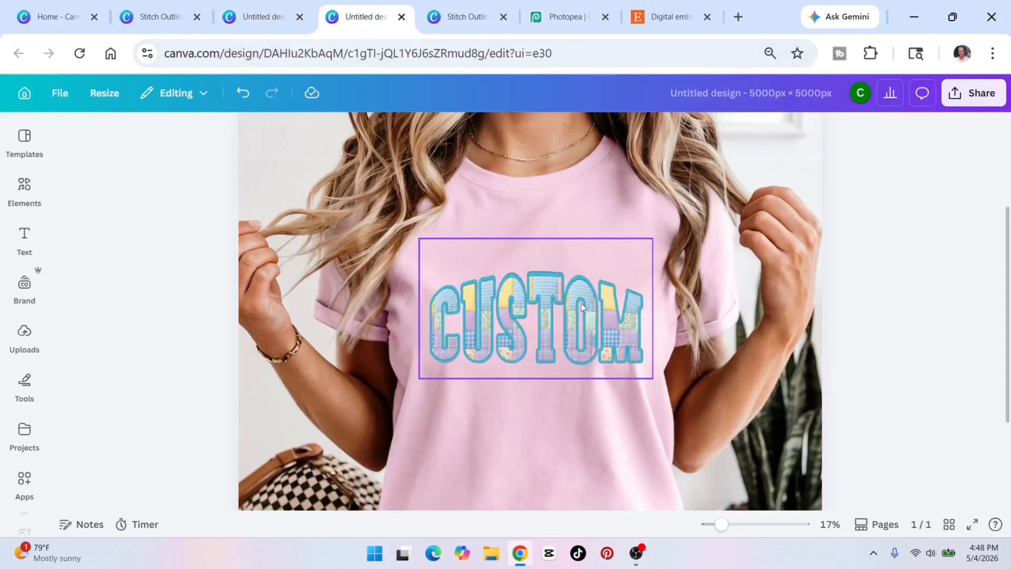
click(582, 307)
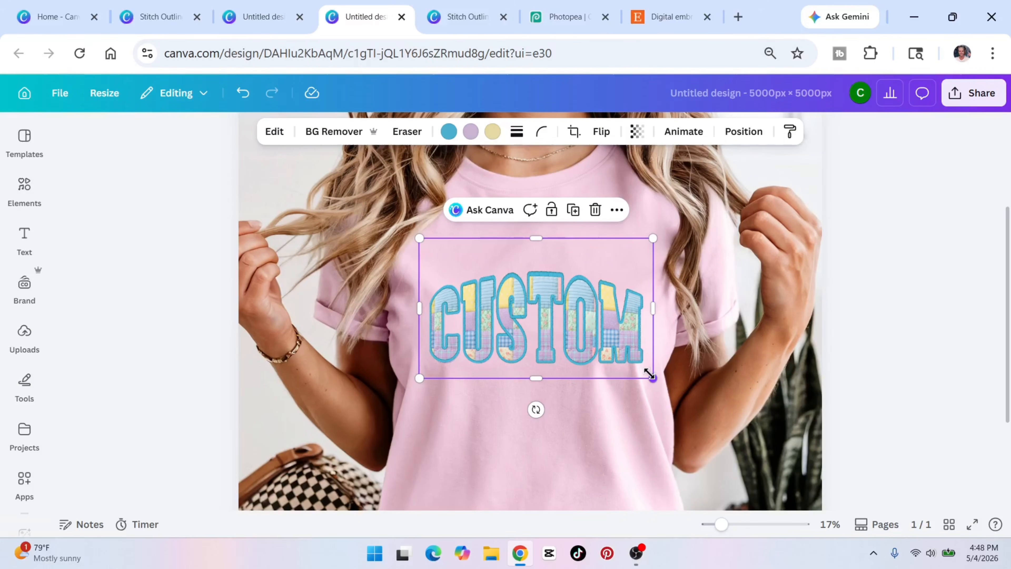
drag(649, 375, 662, 385)
drag(583, 329, 581, 331)
click(849, 302)
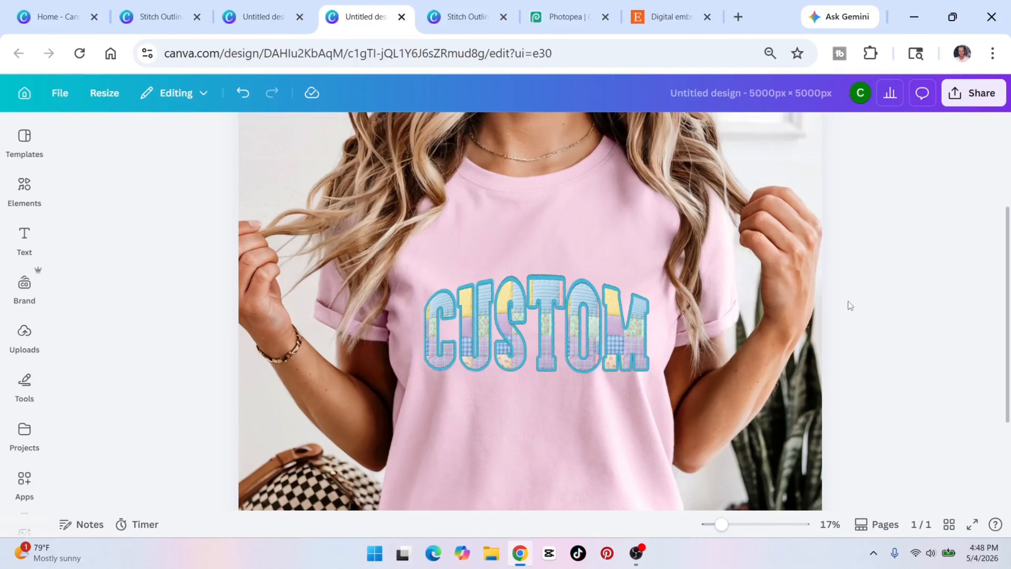
drag(721, 525, 745, 526)
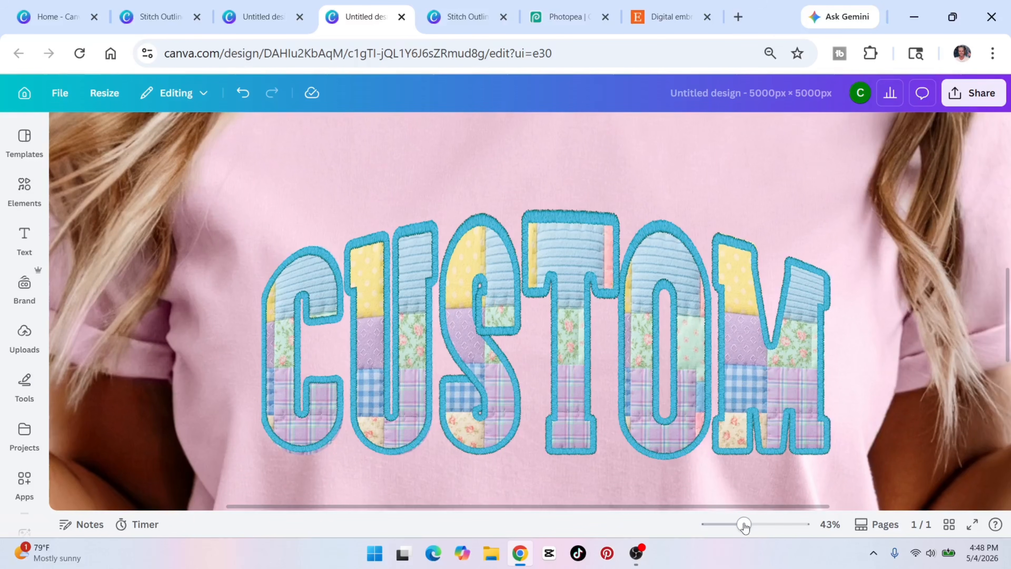
Replace the arched CUSTOM lettering on the shirt mockup with the uploaded straight version
click(602, 351)
key(Delete)
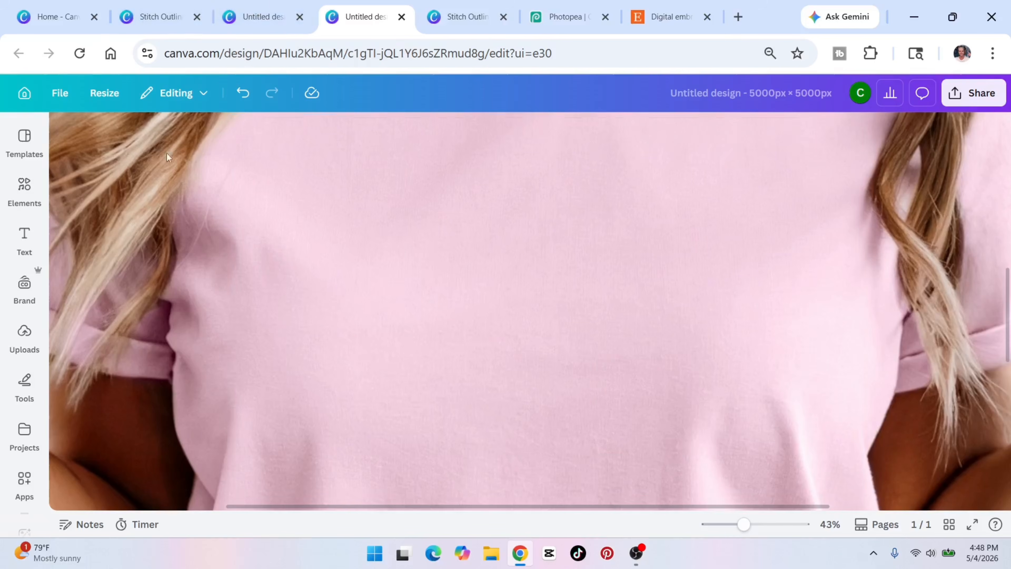
click(24, 191)
click(28, 290)
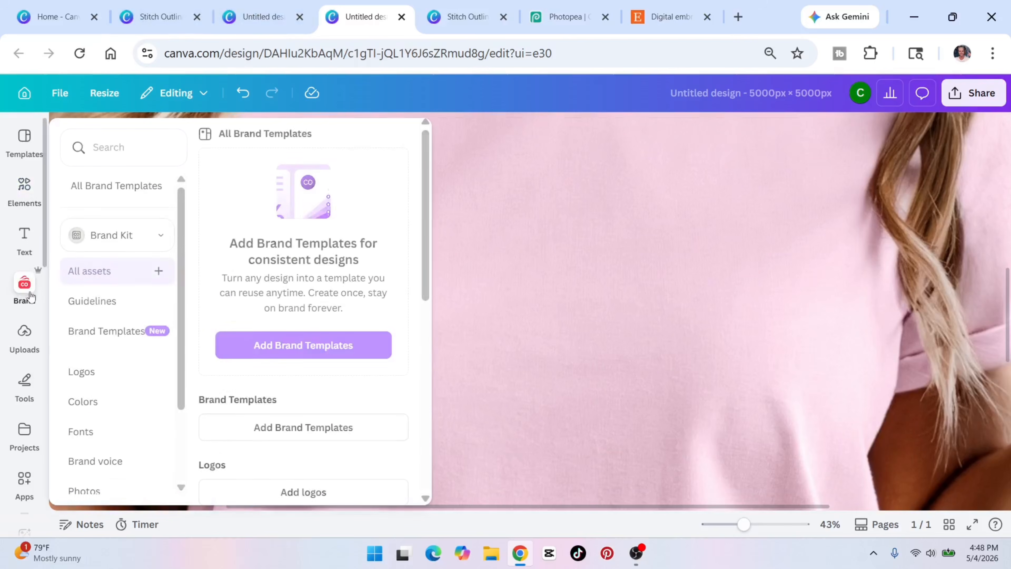
click(24, 337)
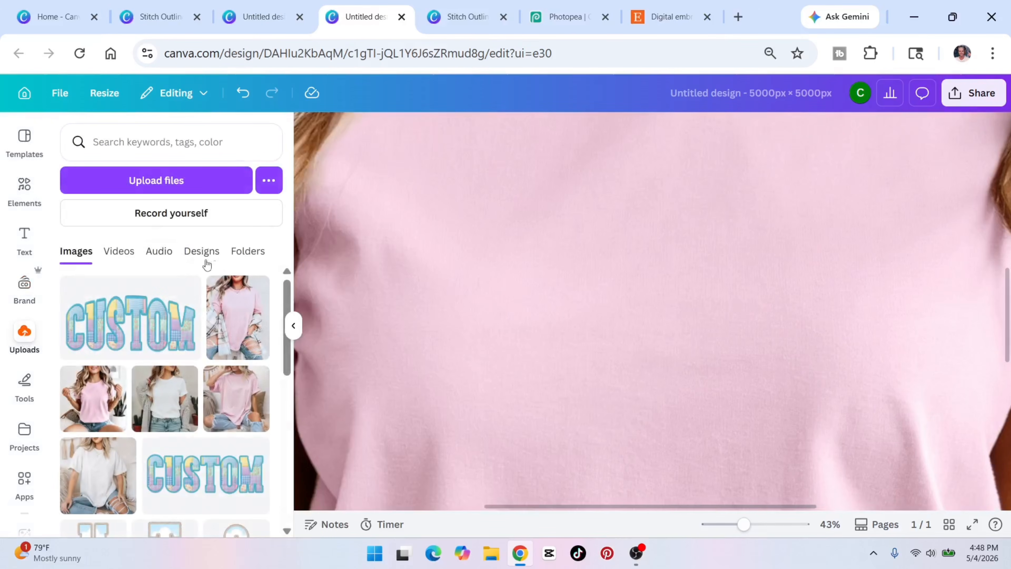
click(197, 467)
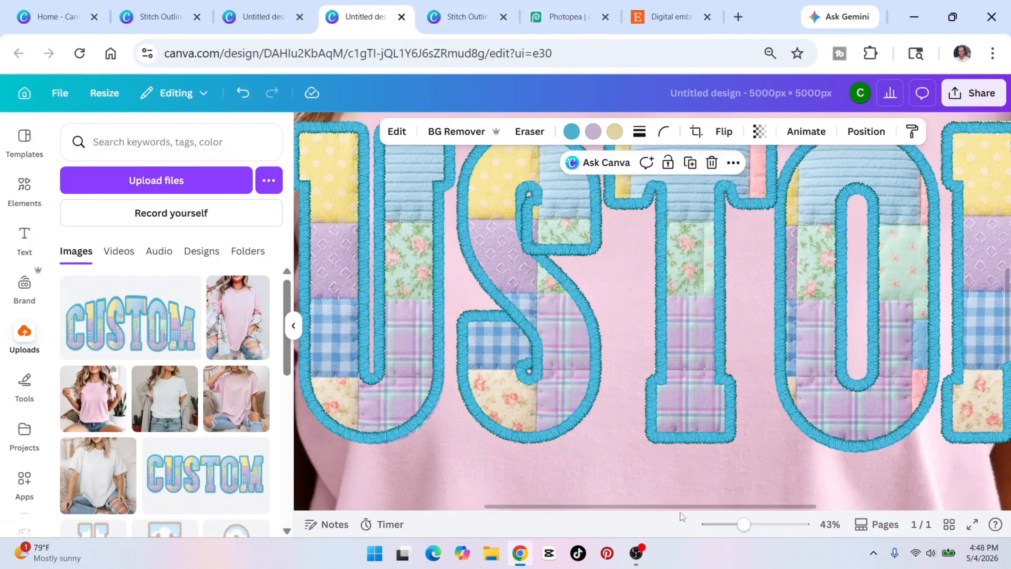
Scale the straight CUSTOM lettering down to the shirt's chest width, centre it there, and inspect it at 54% zoom
scroll(687, 502, down, 5)
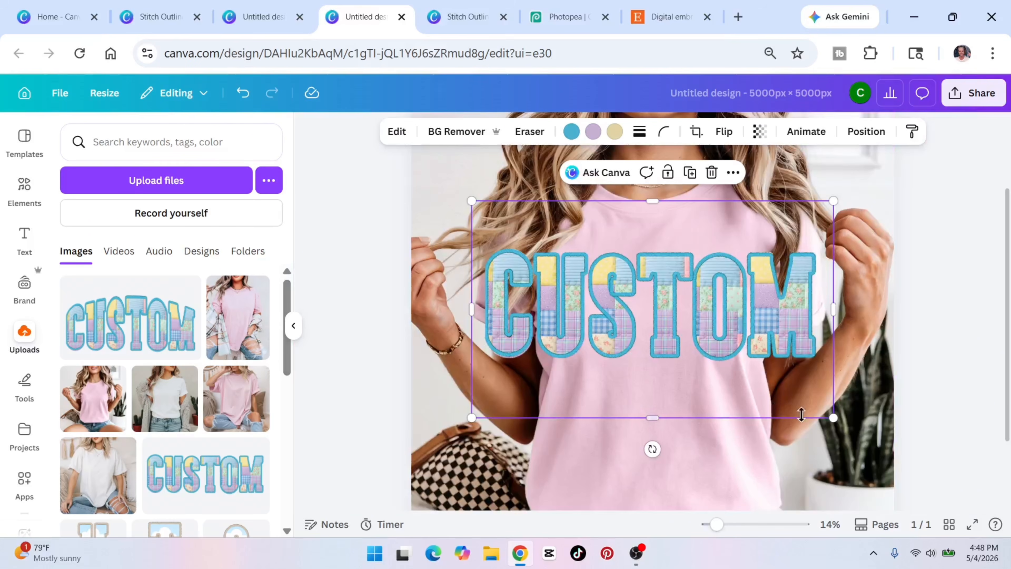
drag(834, 418, 656, 311)
drag(538, 258, 629, 308)
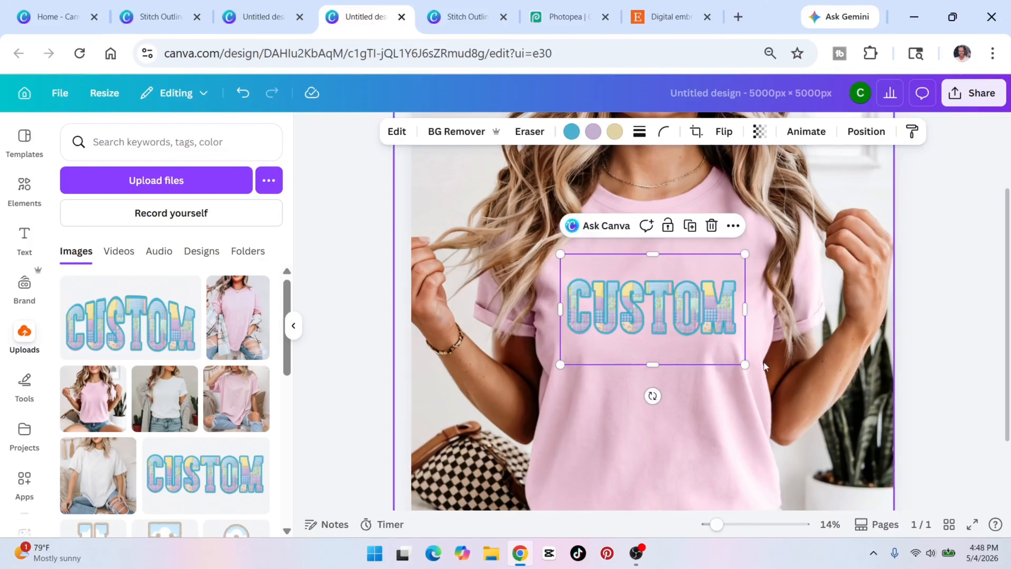
drag(745, 362, 763, 375)
drag(719, 323, 708, 326)
click(968, 296)
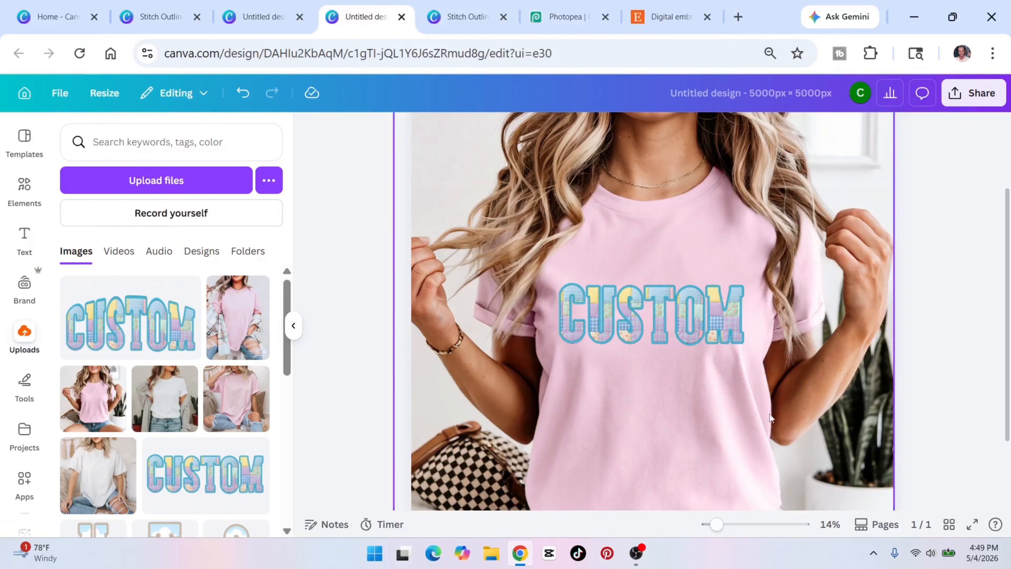
drag(717, 525, 749, 527)
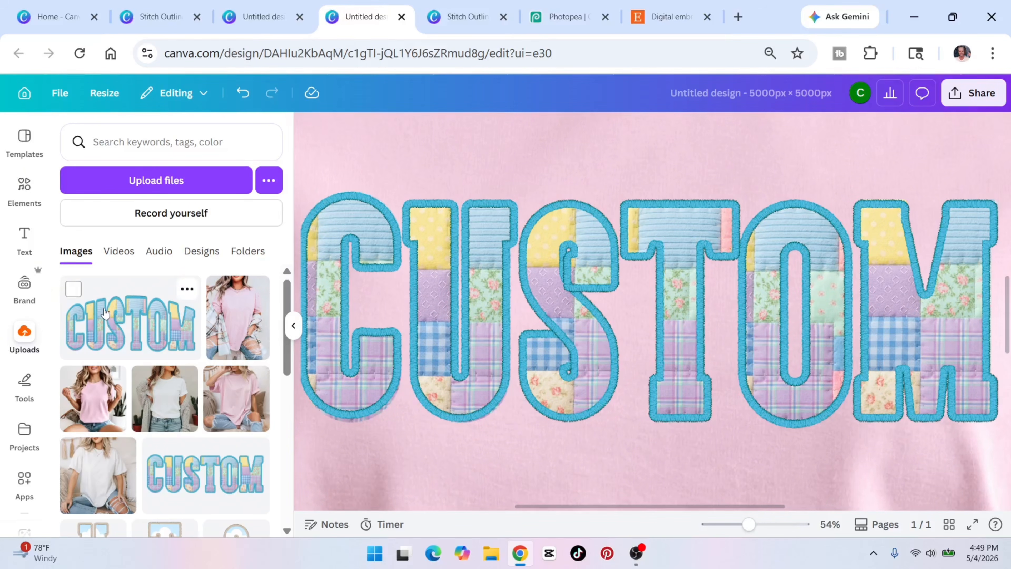
Replace the straight lettering with the uploaded arched CUSTOM version, scaled down and centred across the pink shirt's chest
click(444, 313)
key(Delete)
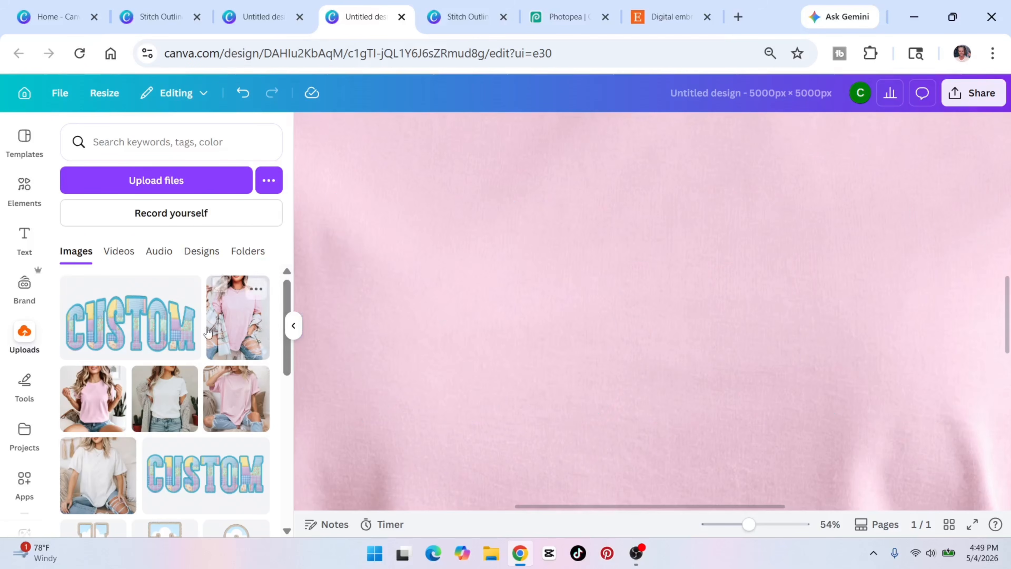
click(171, 333)
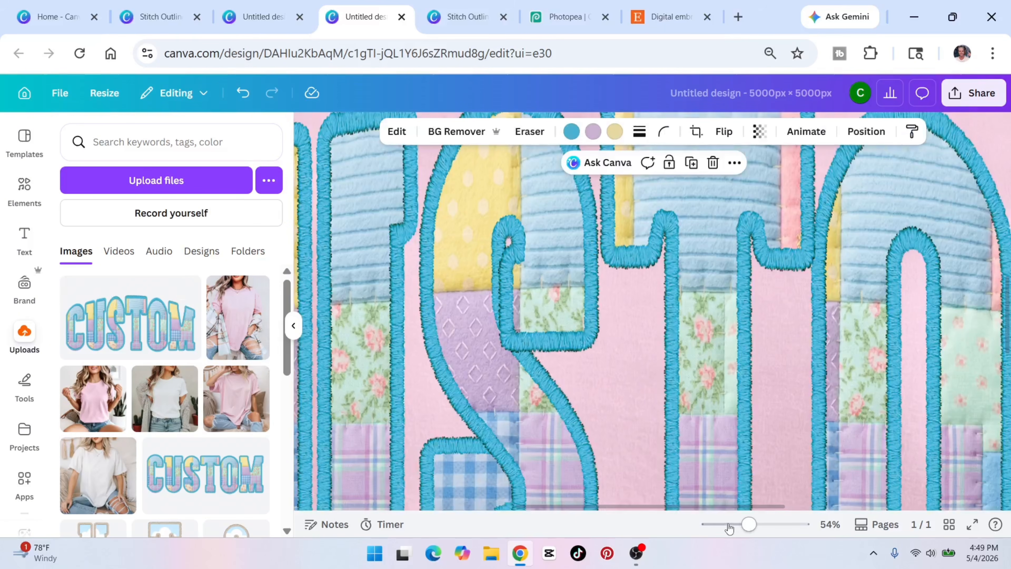
drag(749, 524, 715, 524)
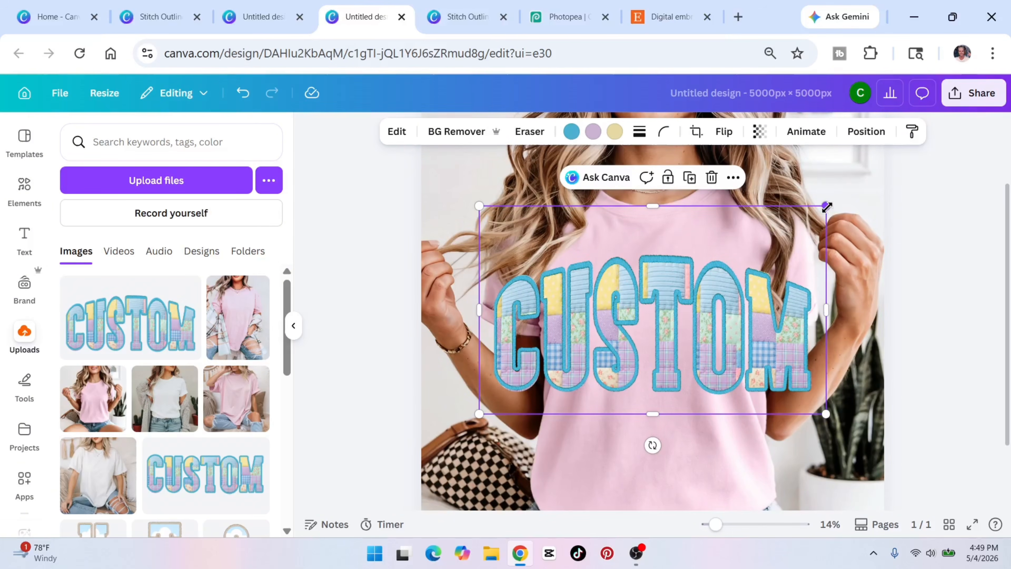
drag(826, 202, 676, 296)
drag(565, 366, 660, 311)
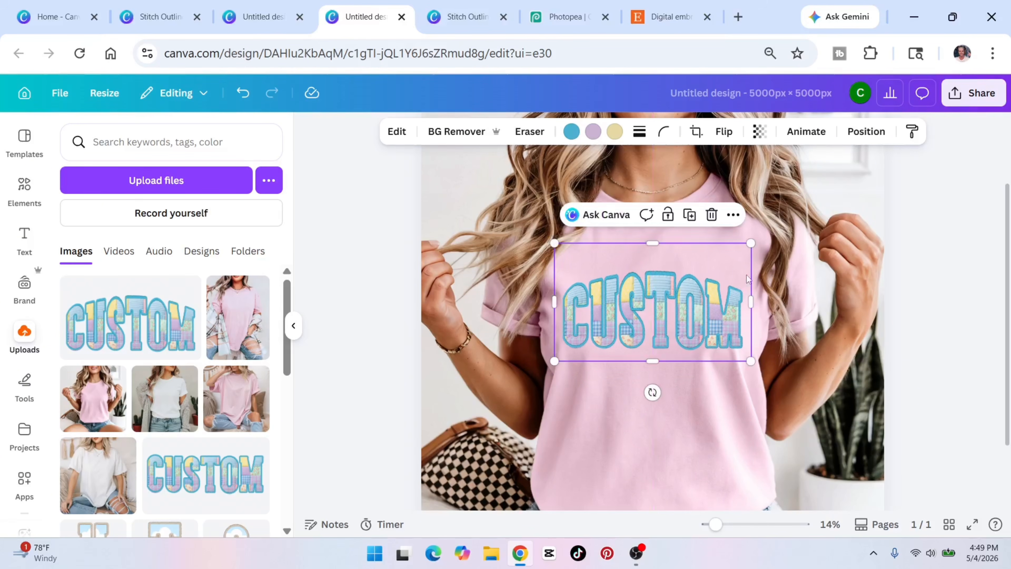
click(945, 275)
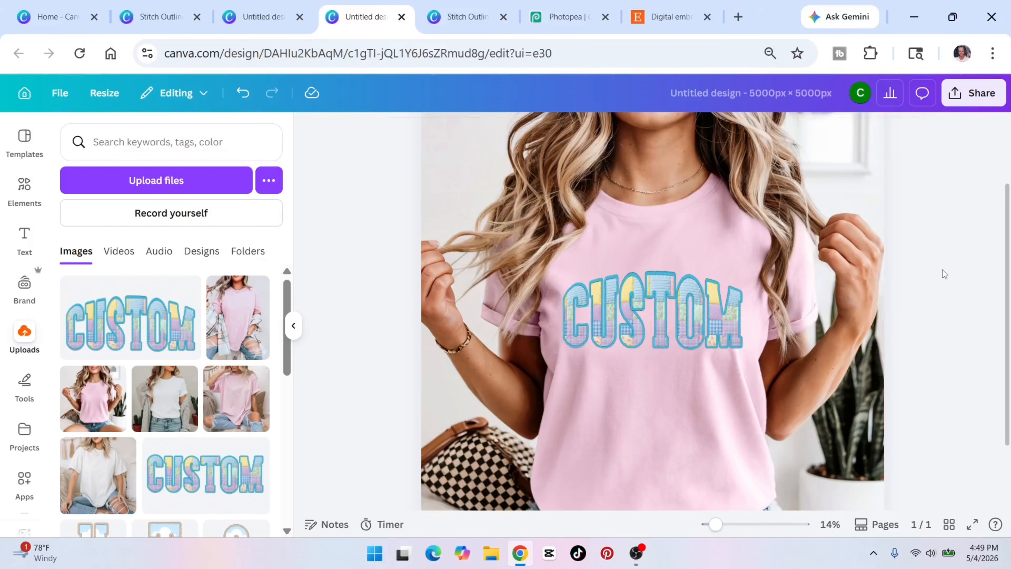